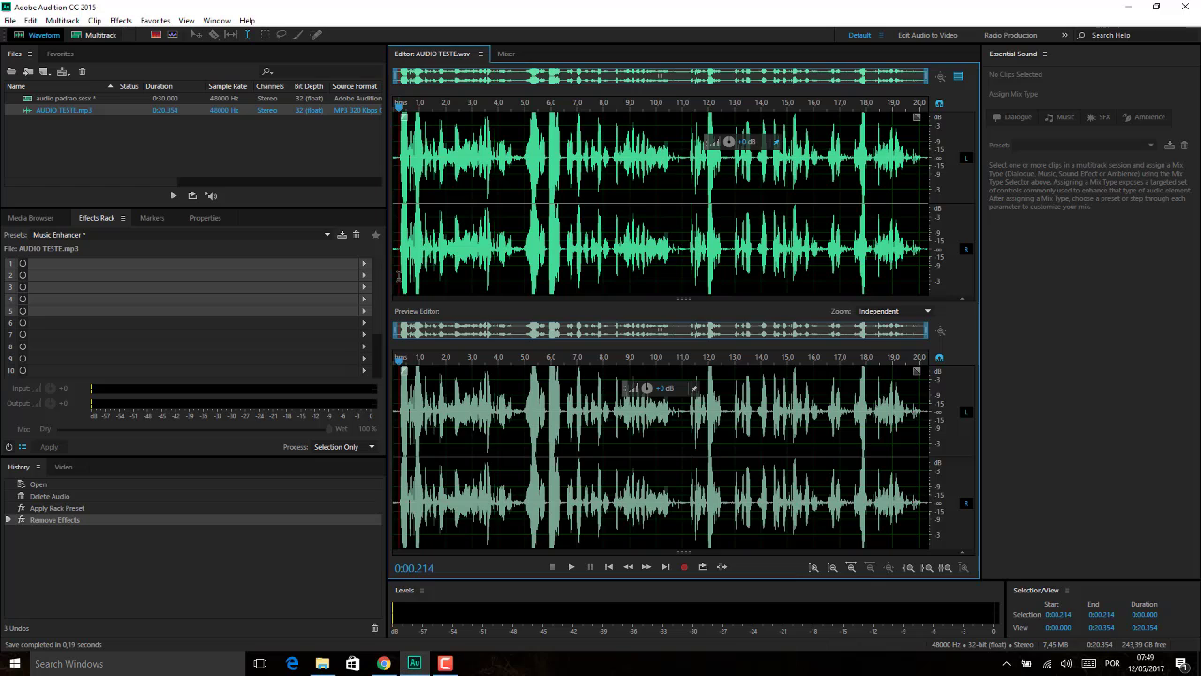
left_click(513, 291)
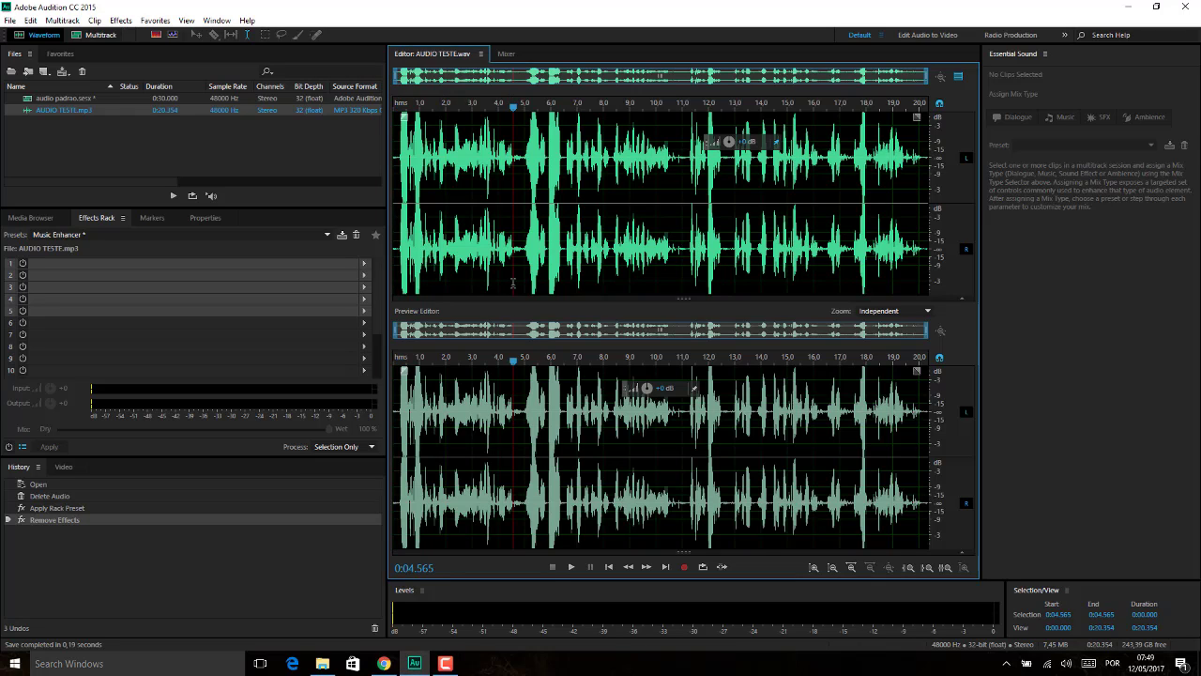
left_click(567, 283)
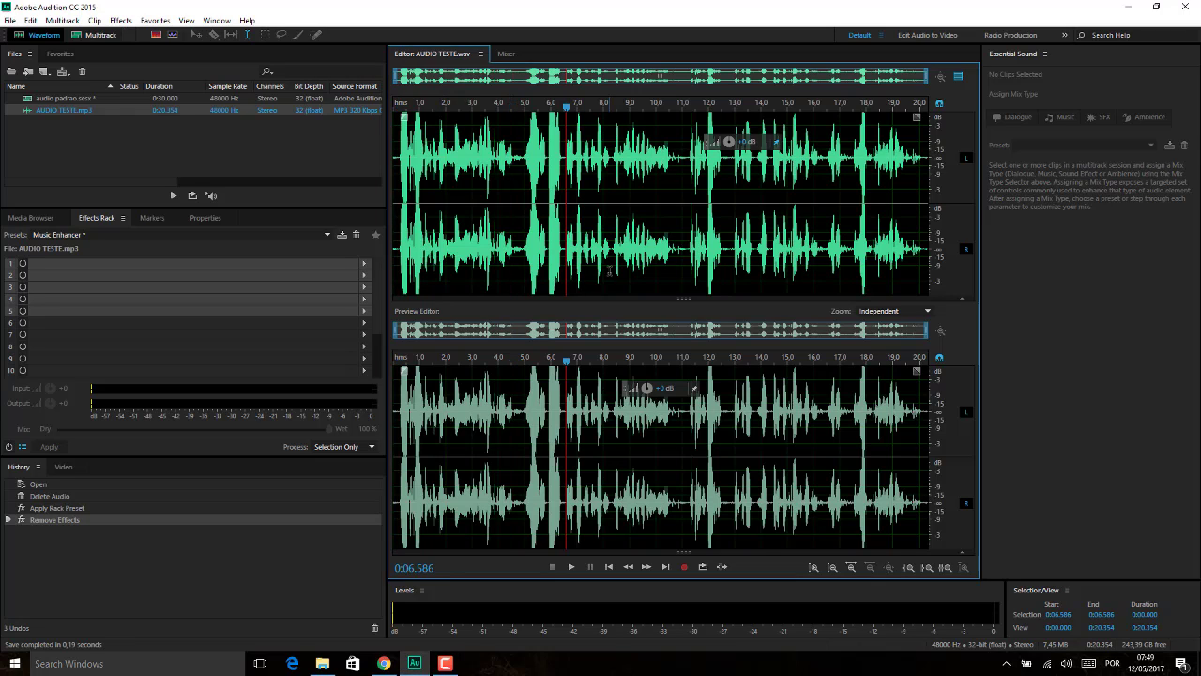
left_click(610, 280)
left_click(666, 277)
left_click(683, 278)
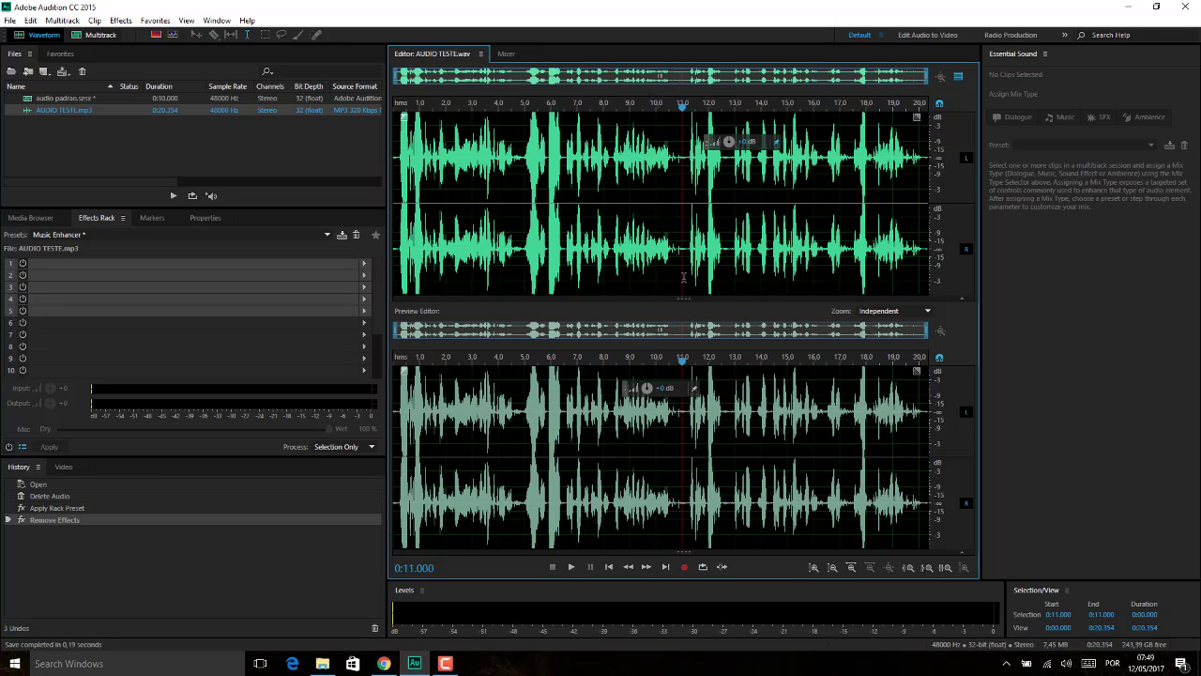
left_click(113, 301)
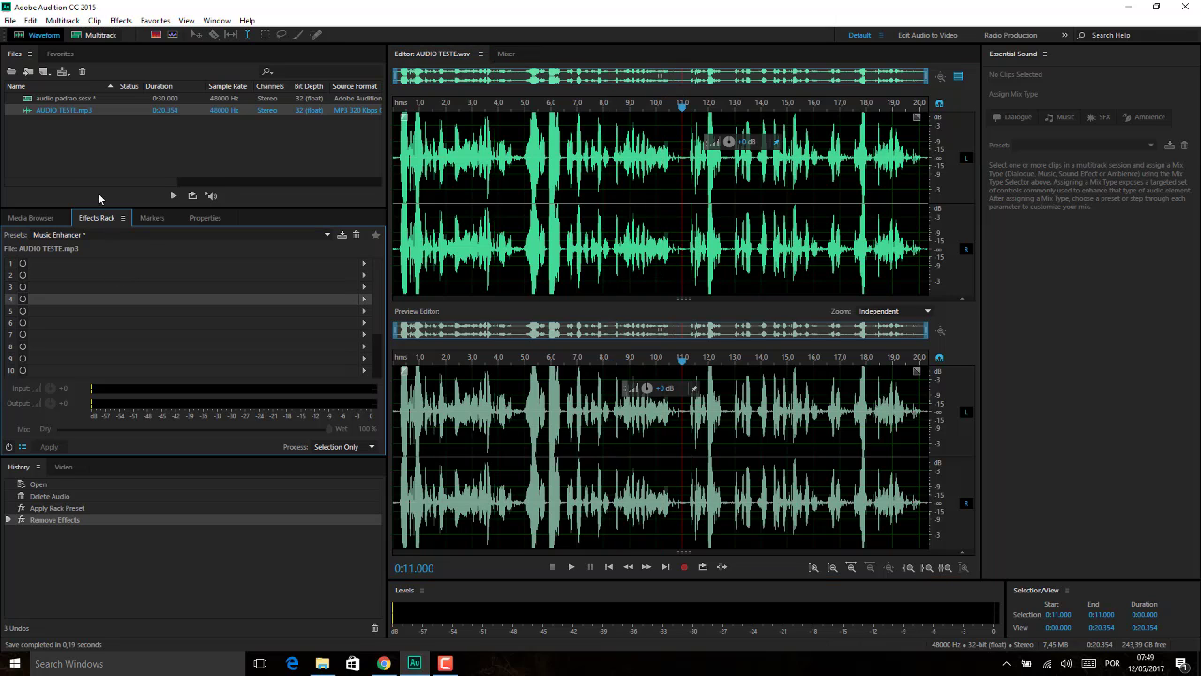
left_click(85, 141)
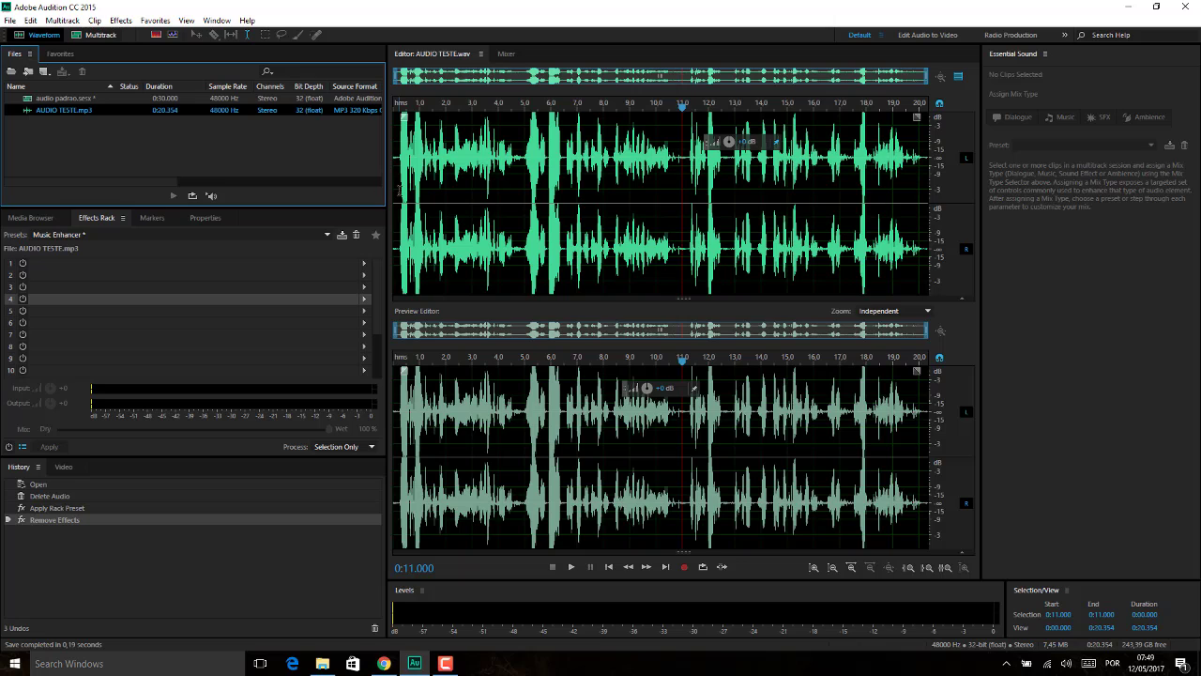
Play a short portion of the AUDIO TESTE recording from its beginning, and stop playback
key("Home")
key("space")
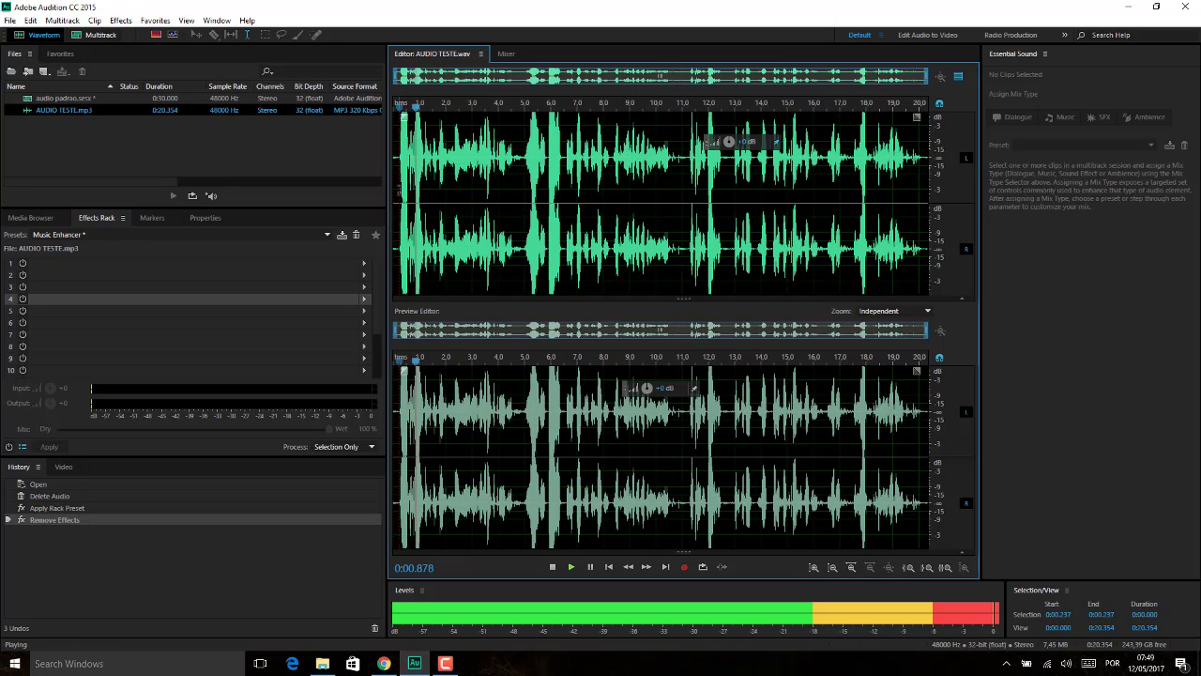
key("space")
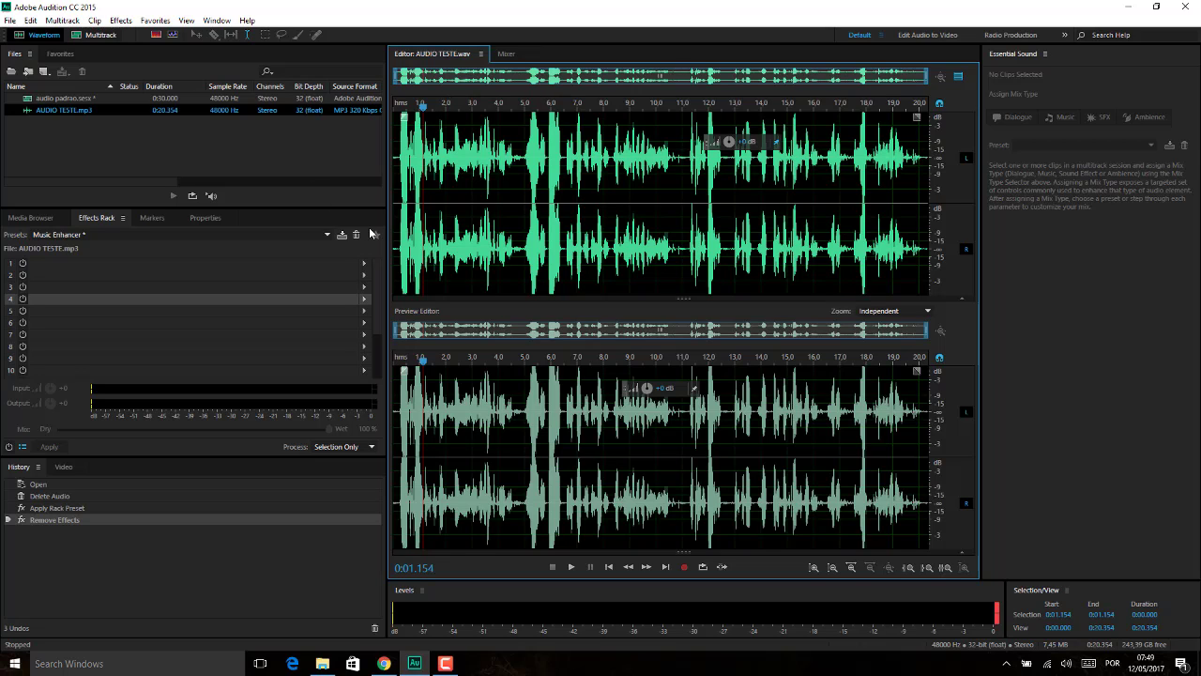
Remove AUDIO TESTE.mp3 from the project files, accepting that the multitrack clips referencing it go offline
left_click(26, 113)
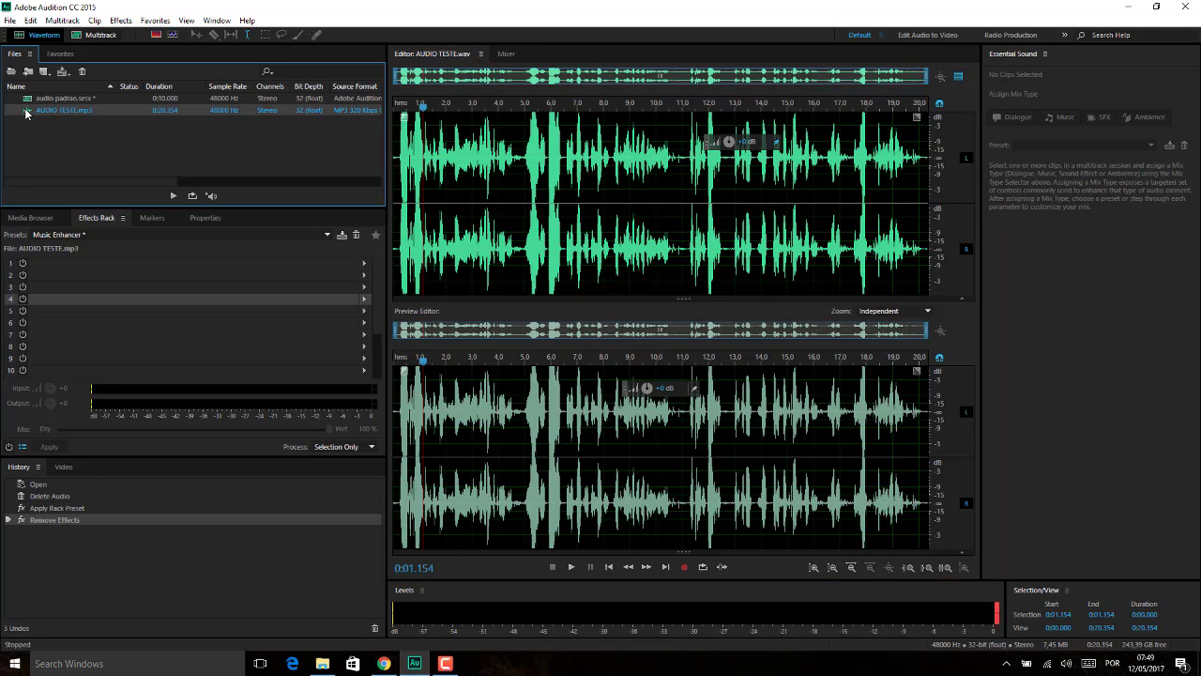
key("Delete")
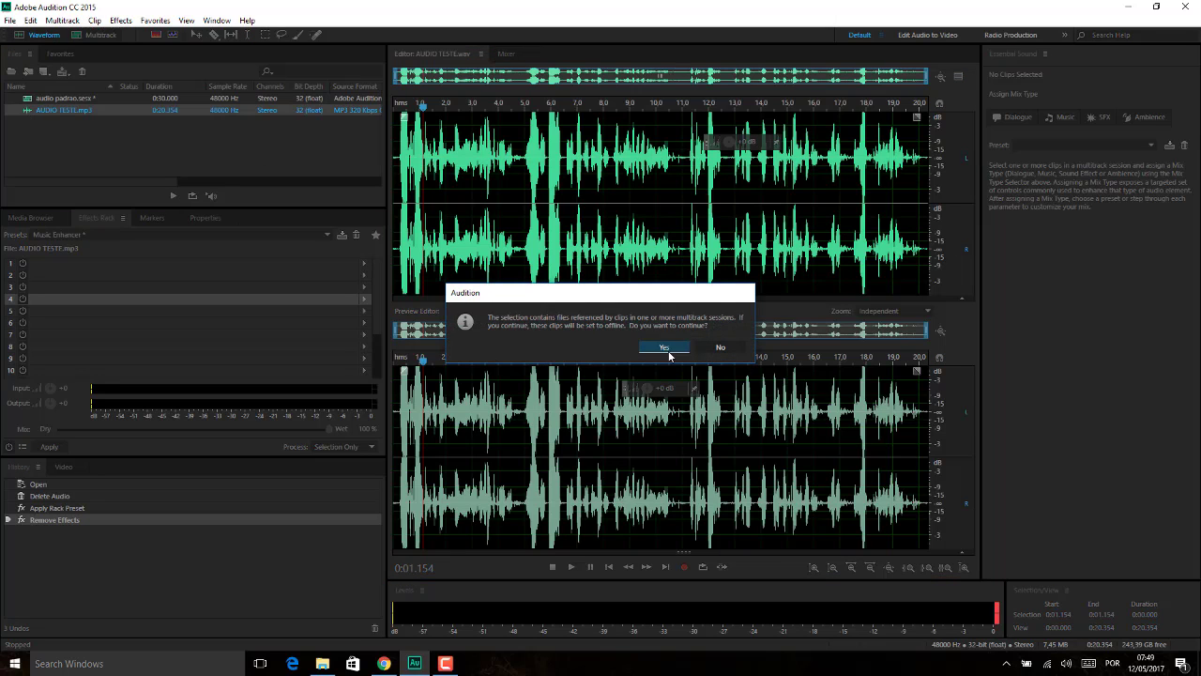
left_click(663, 348)
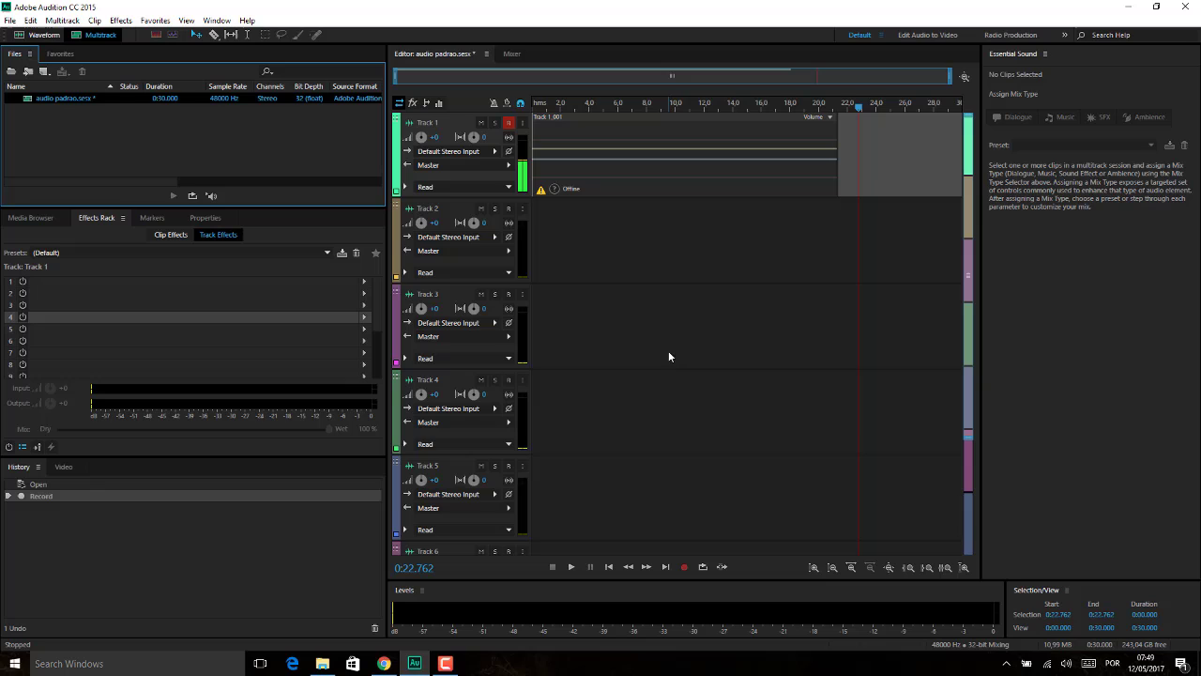
left_click(62, 99)
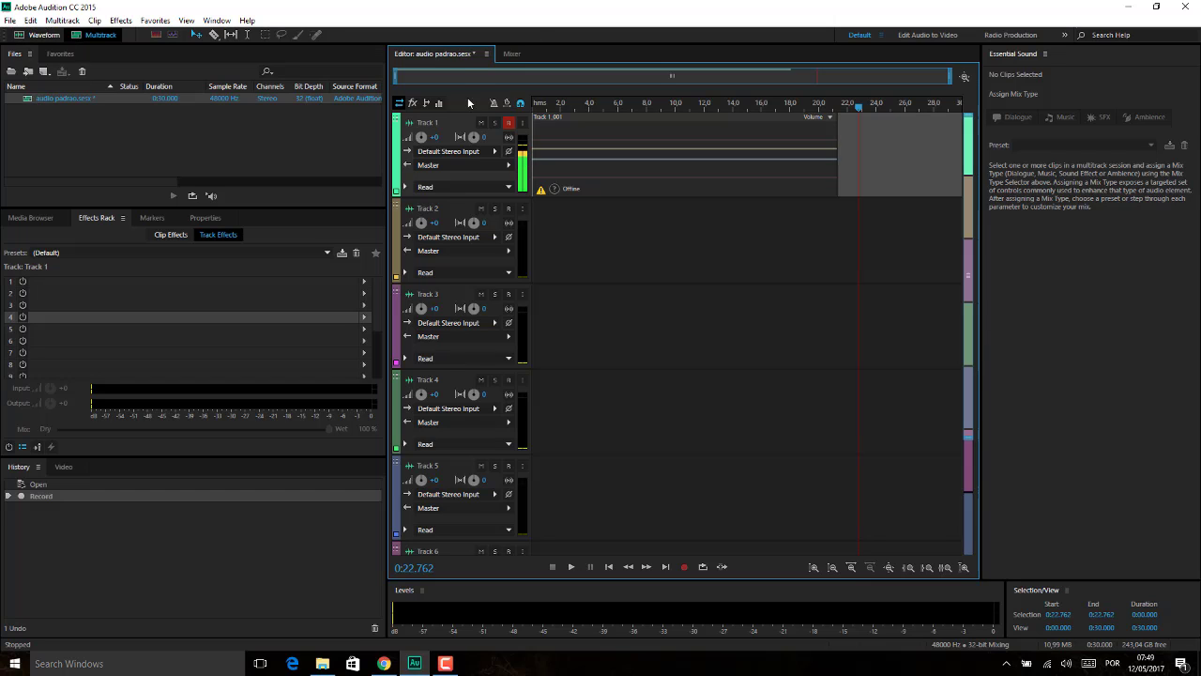
left_click(508, 123)
left_click(508, 123)
left_click(509, 122)
left_click(509, 123)
left_click(509, 123)
left_click(509, 123)
Close the audio padrao.sesx multitrack session without saving its changes
left_click(486, 53)
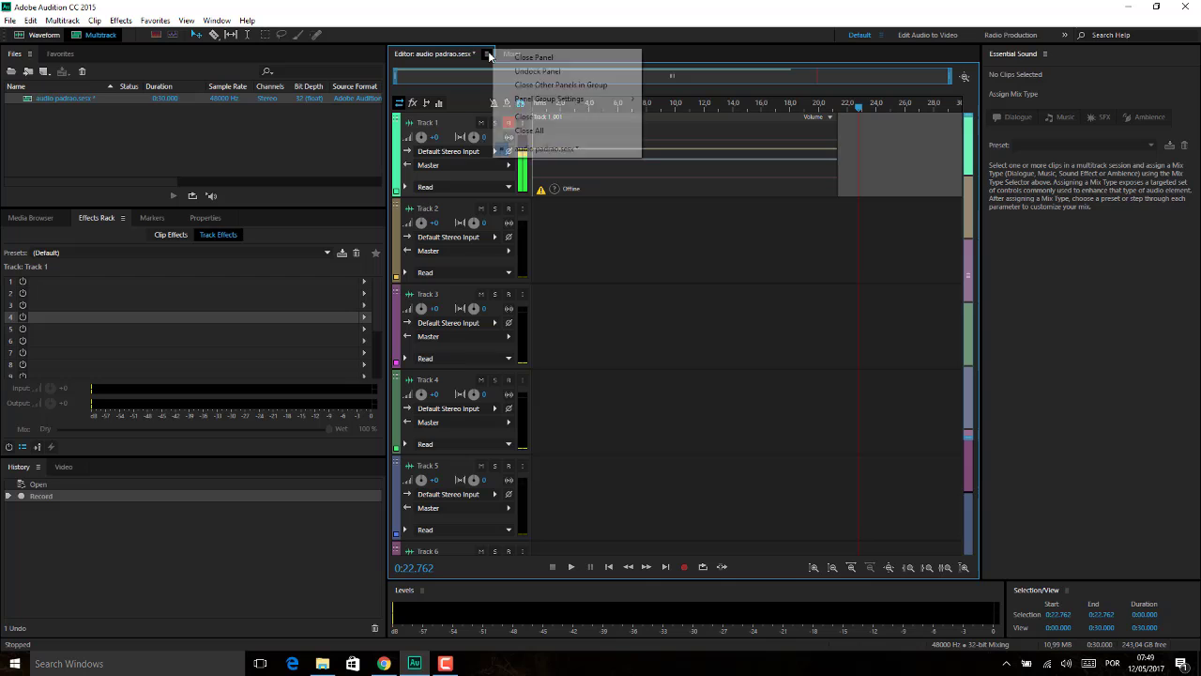
left_click(559, 120)
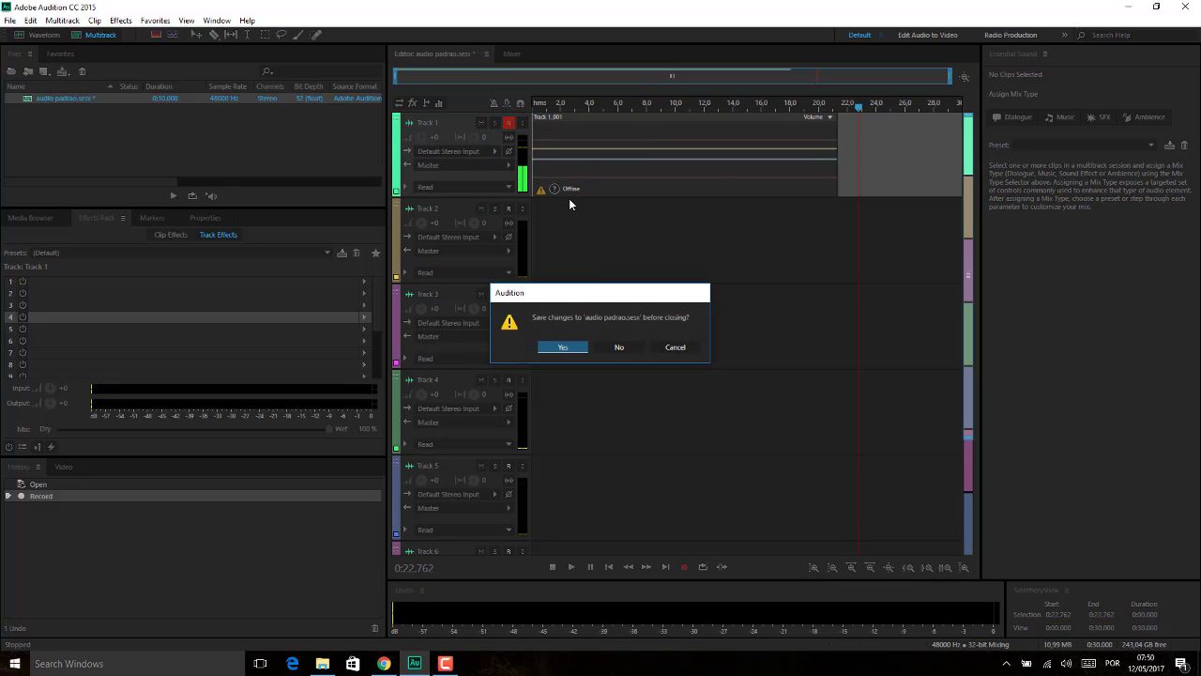
left_click(611, 347)
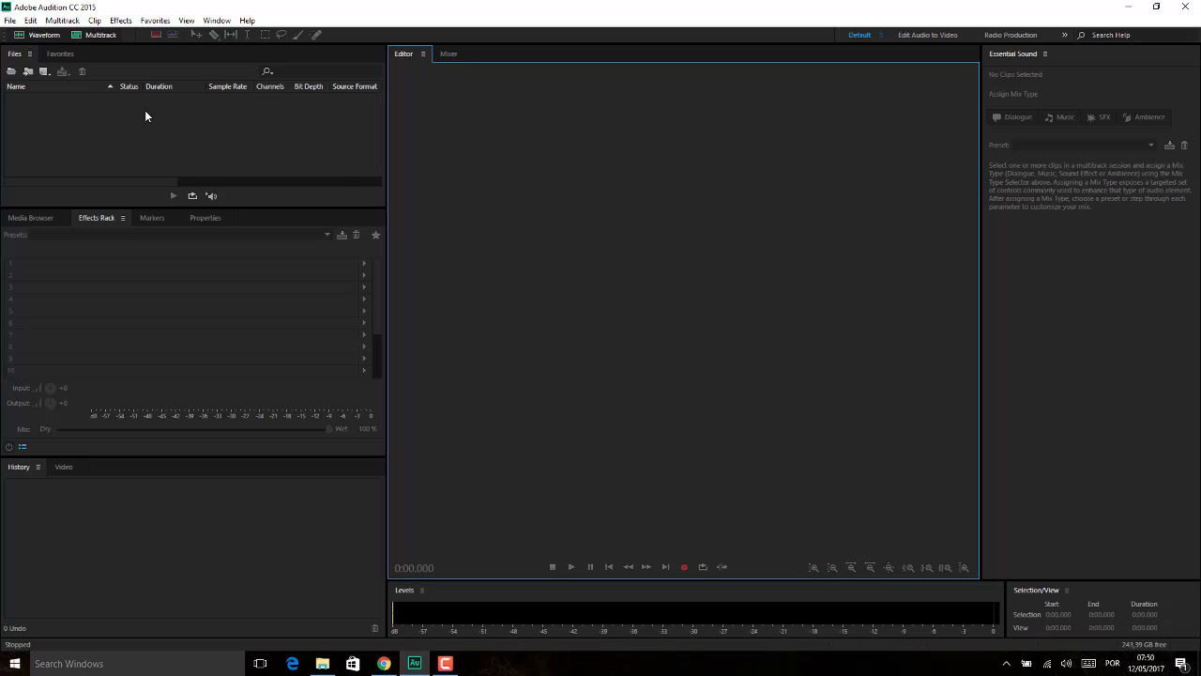
left_click(49, 119)
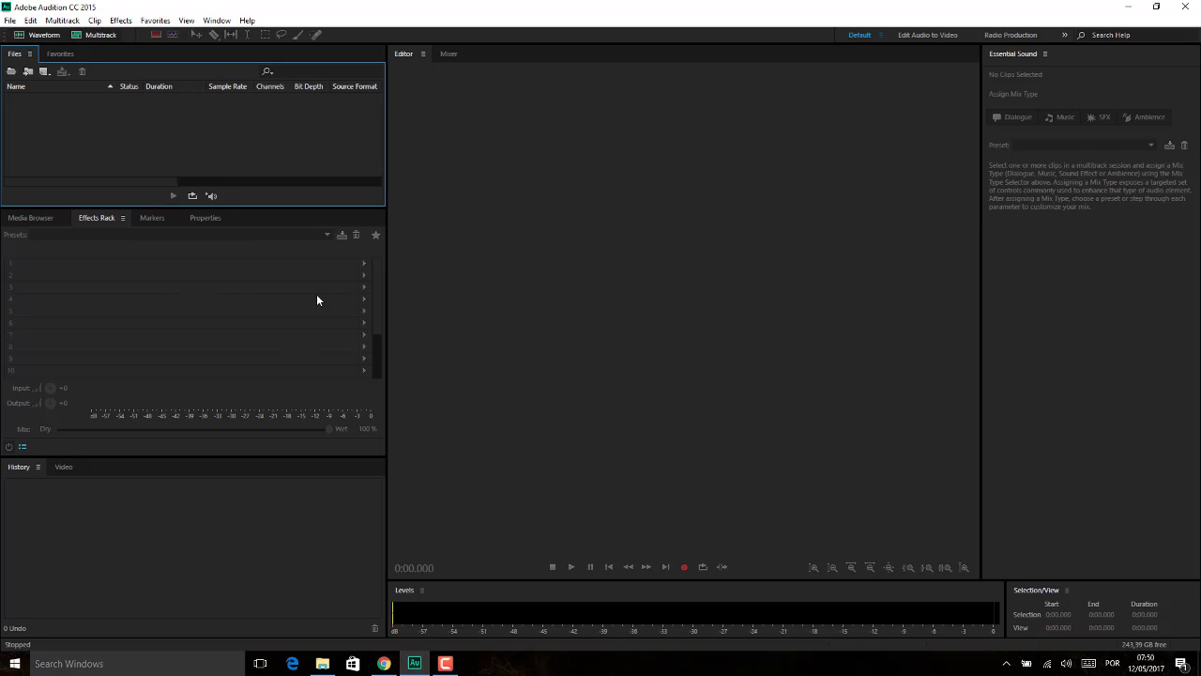
double_click(45, 124)
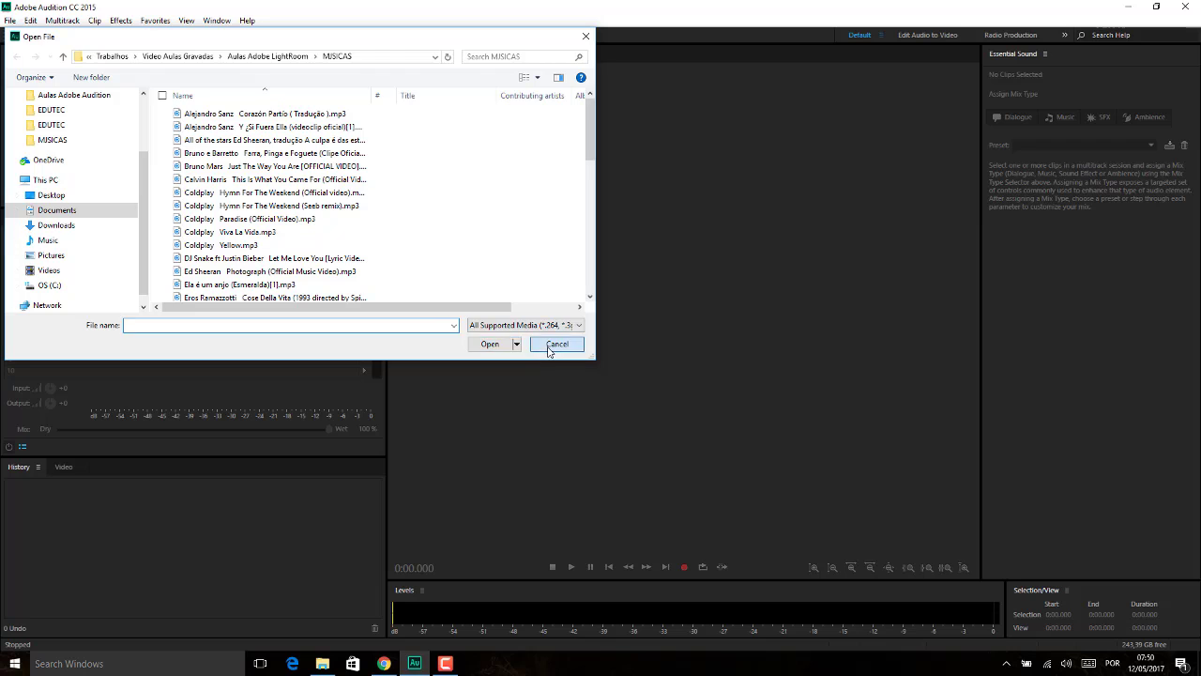
left_click(556, 345)
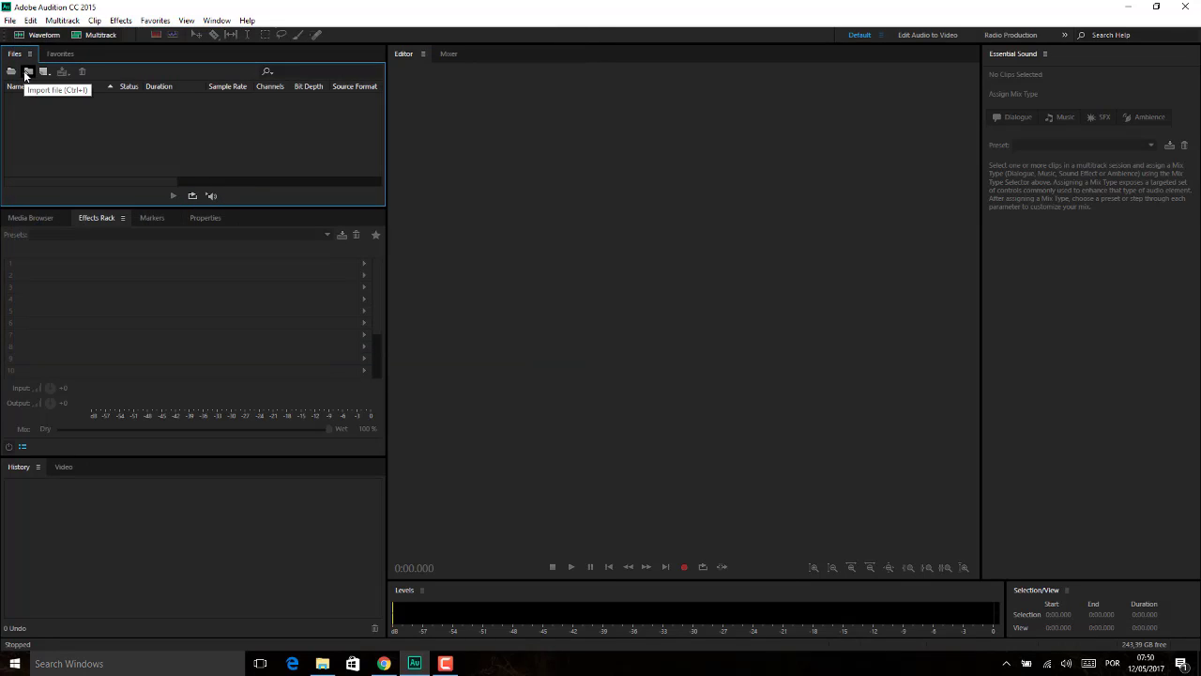
Browse the folders of the OS (C:) drive in the Media Browser, and collapse the drive again
left_click(48, 218)
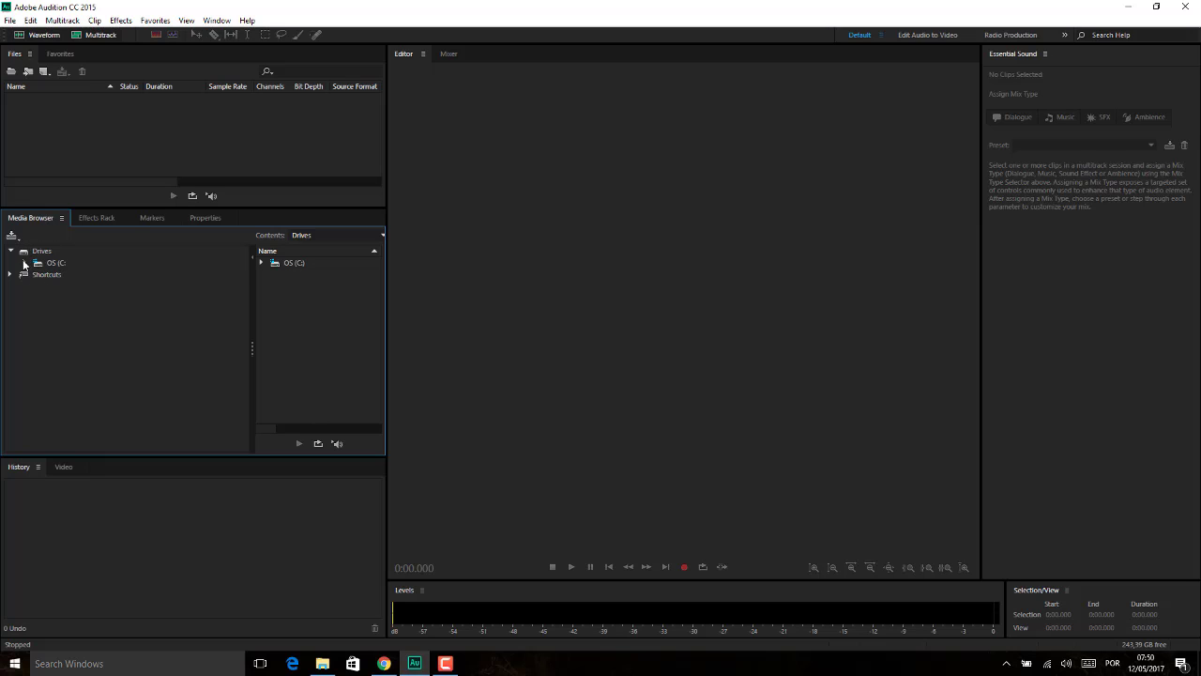
left_click(25, 263)
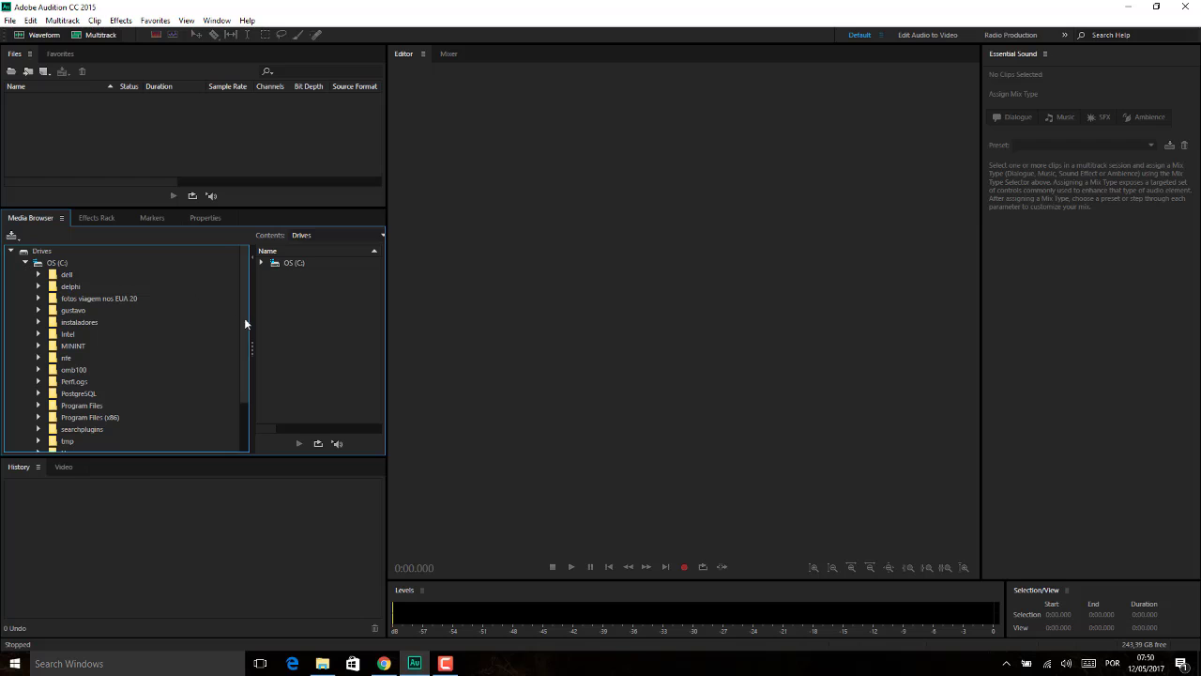
left_click_drag(244, 323, 119, 262)
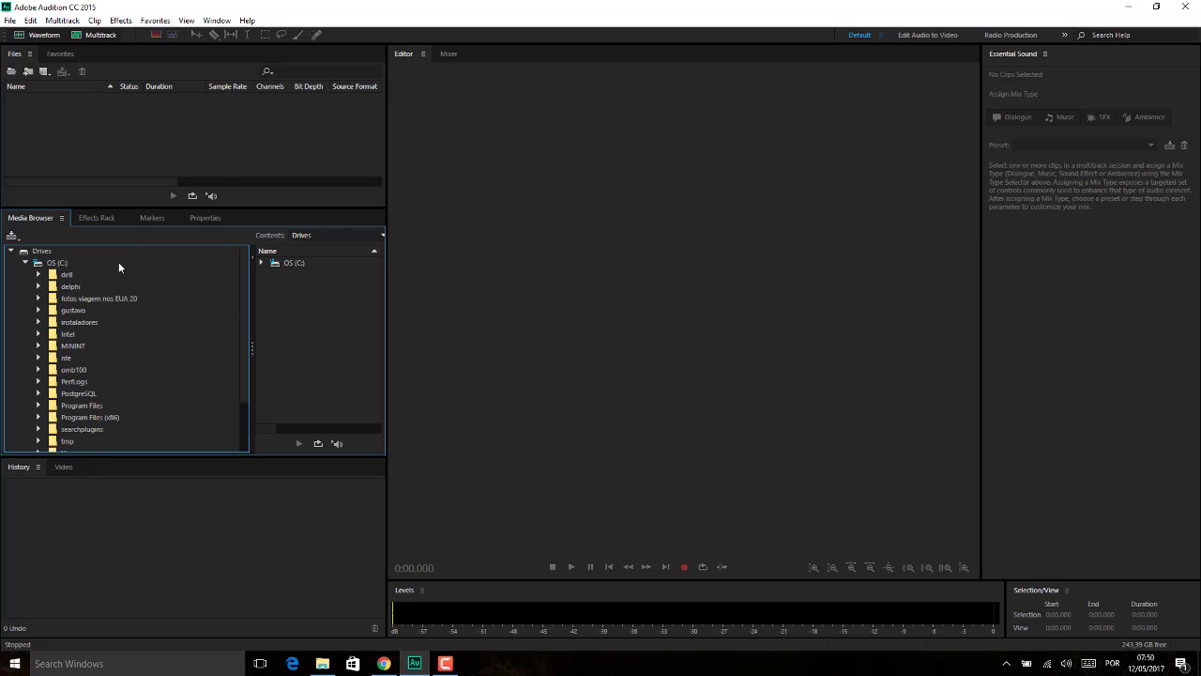
left_click(26, 263)
Open the song DJ Snake ft Justin Bieber Let Me Love You [Lyric Video].mp3 from the MÚSICAS folder
left_click(27, 123)
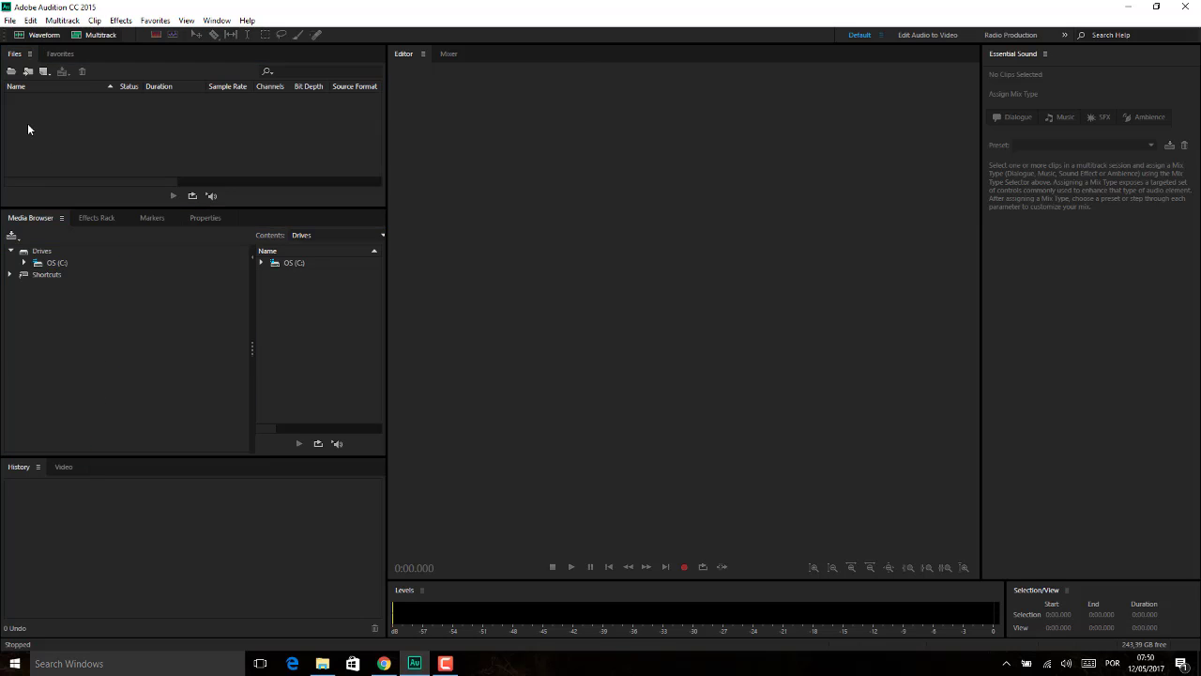
double_click(27, 123)
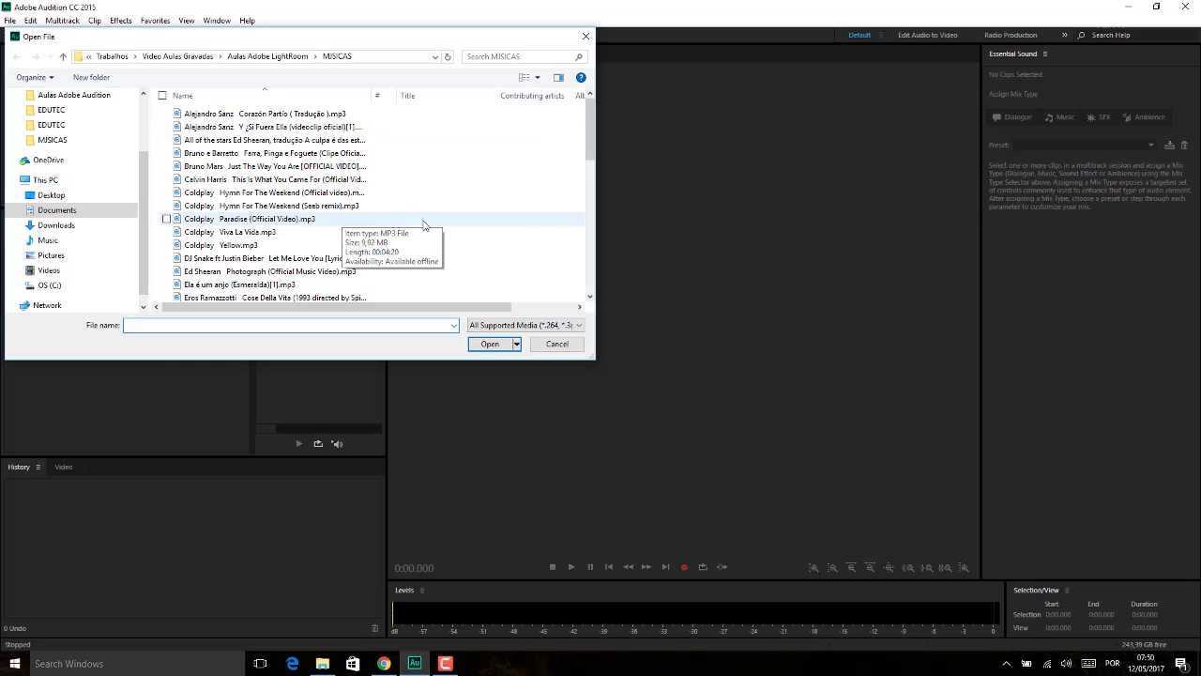
left_click(223, 261)
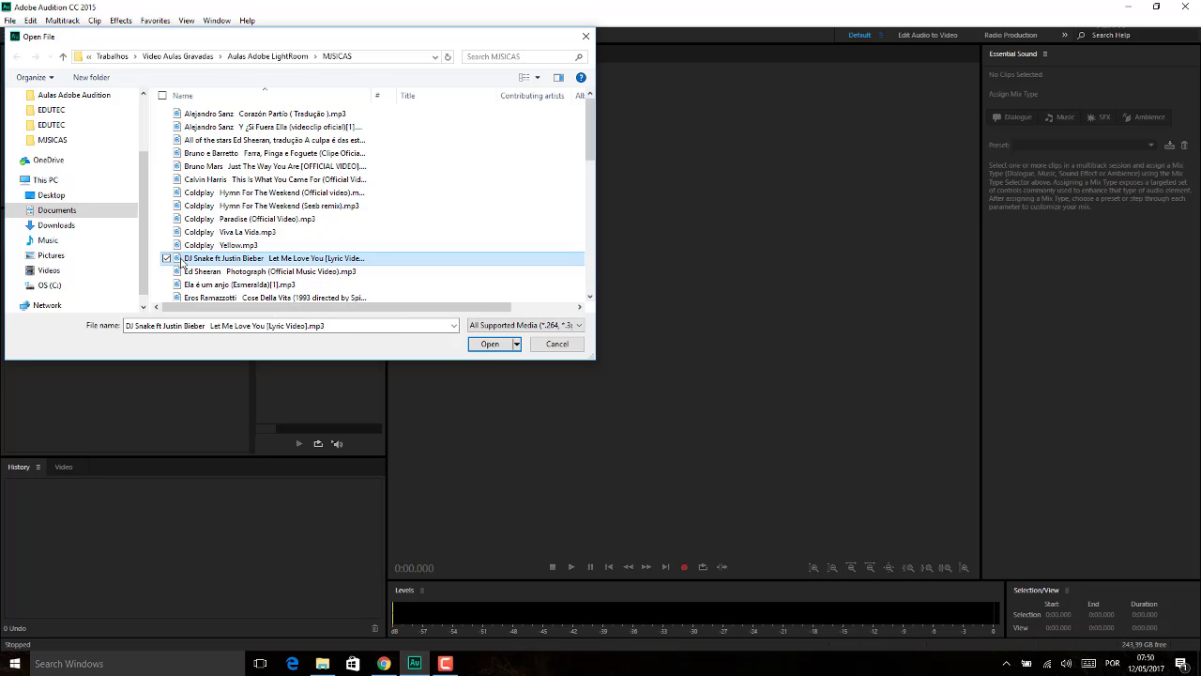
double_click(180, 259)
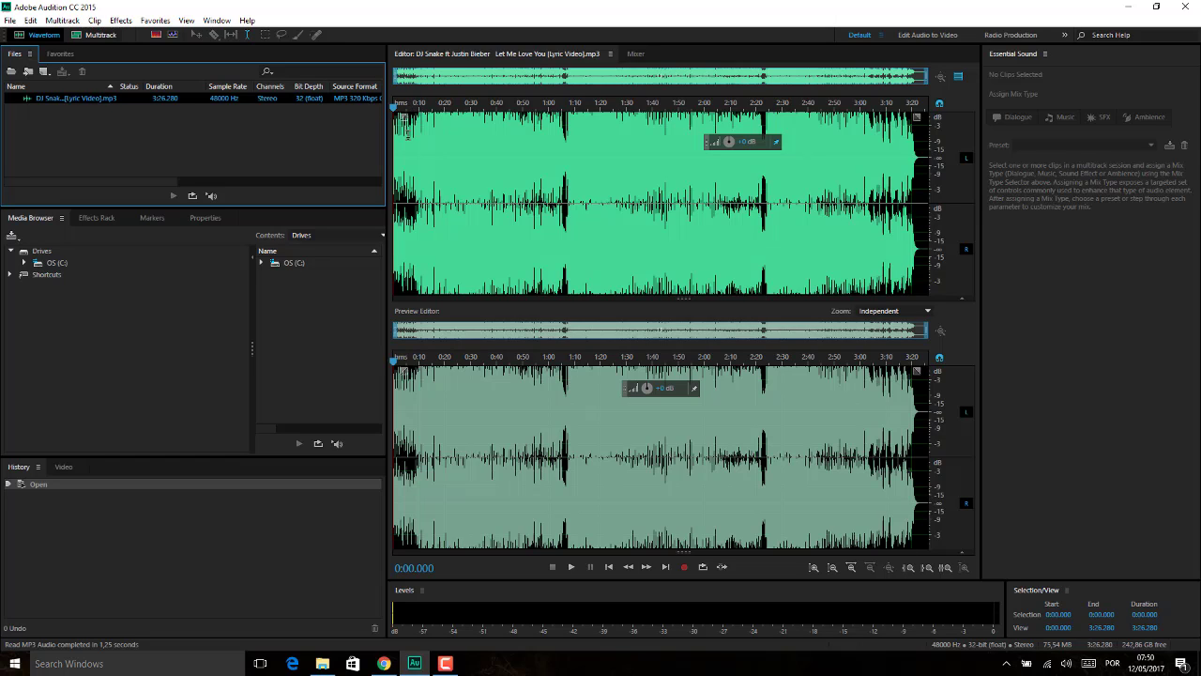
Play the song from 0:10 and lower the system speaker volume to 33
left_click(419, 178)
key("space")
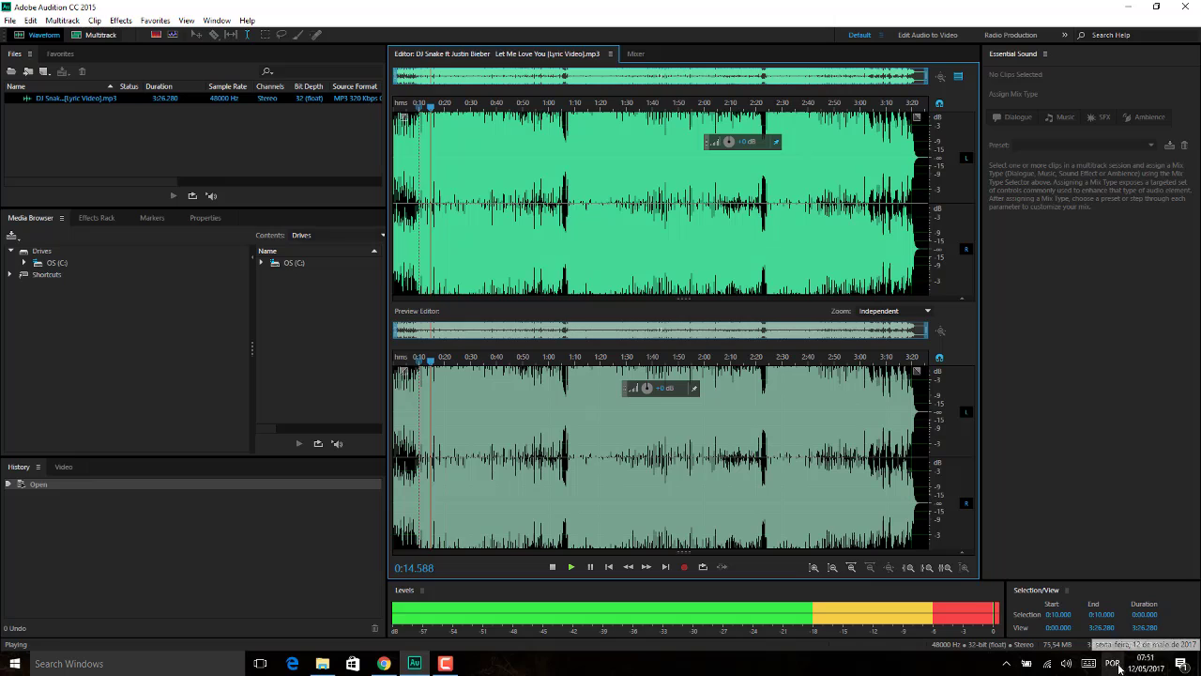
left_click(1067, 663)
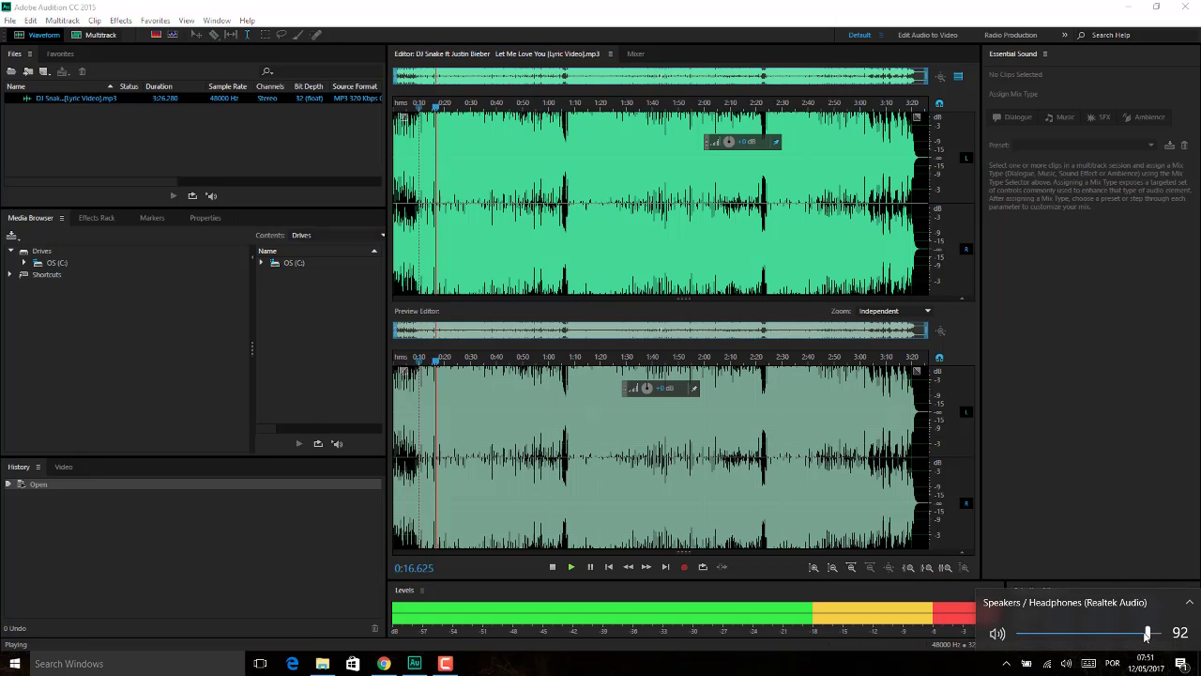
left_click_drag(1147, 634, 1064, 641)
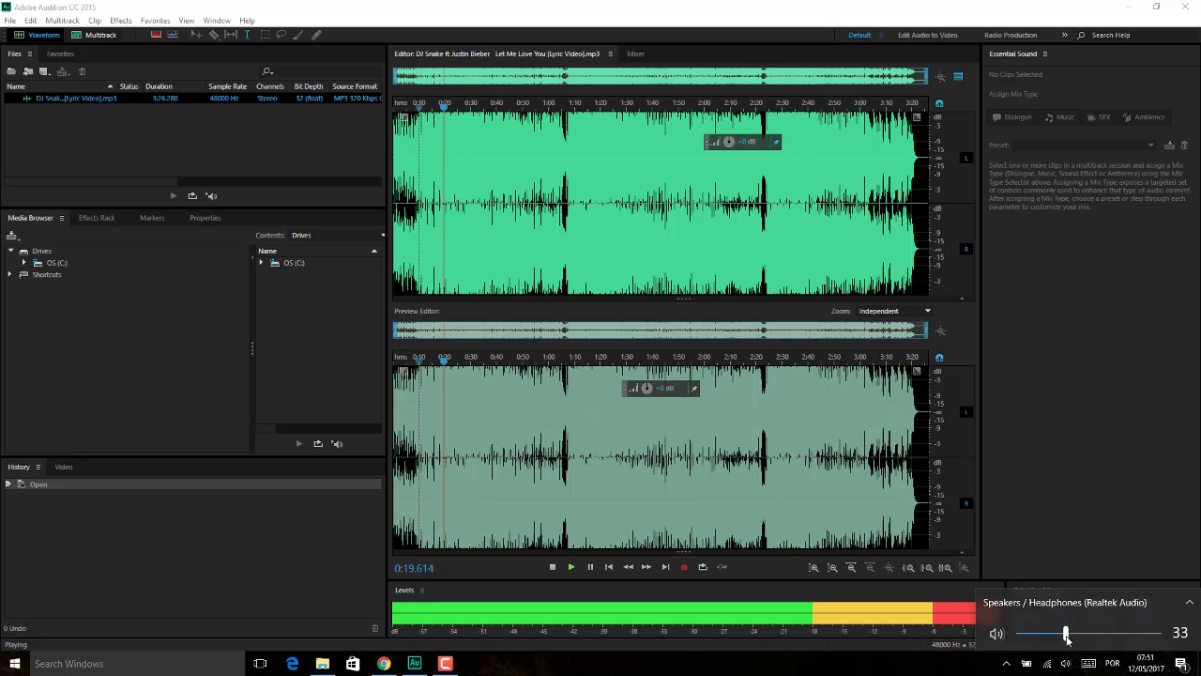
Slightly reduce the gain of the entire song with the floating volume control, and stop playback
left_click(496, 260)
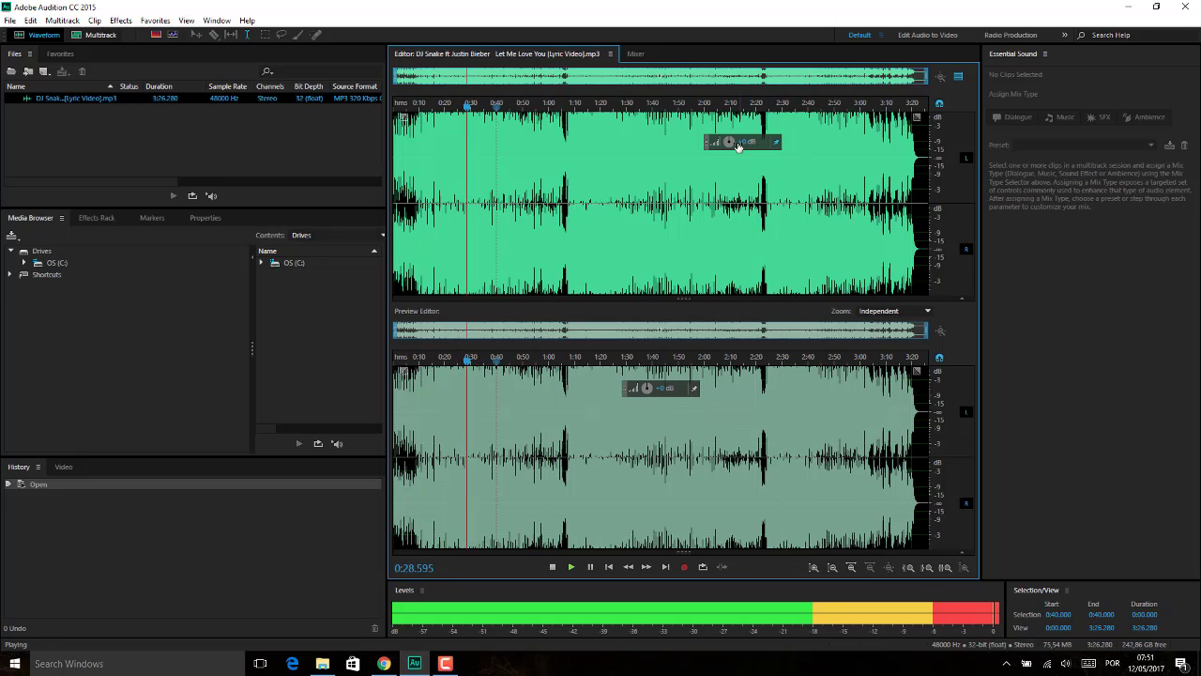
left_click_drag(739, 146, 740, 145)
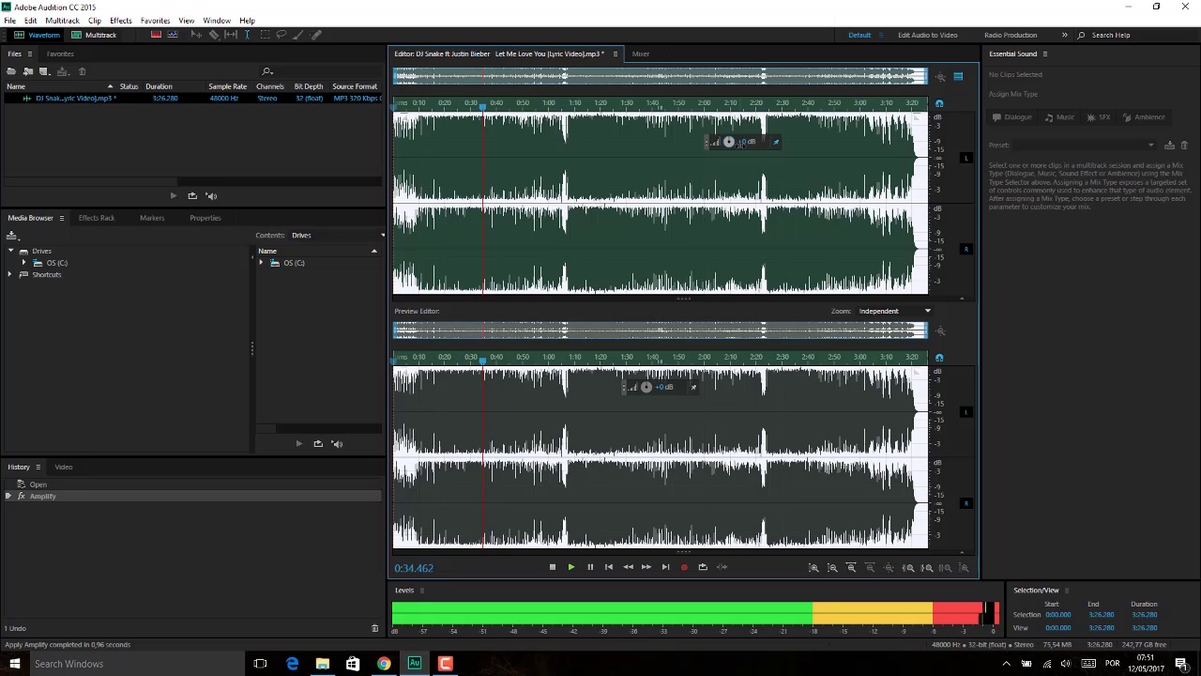
key("space")
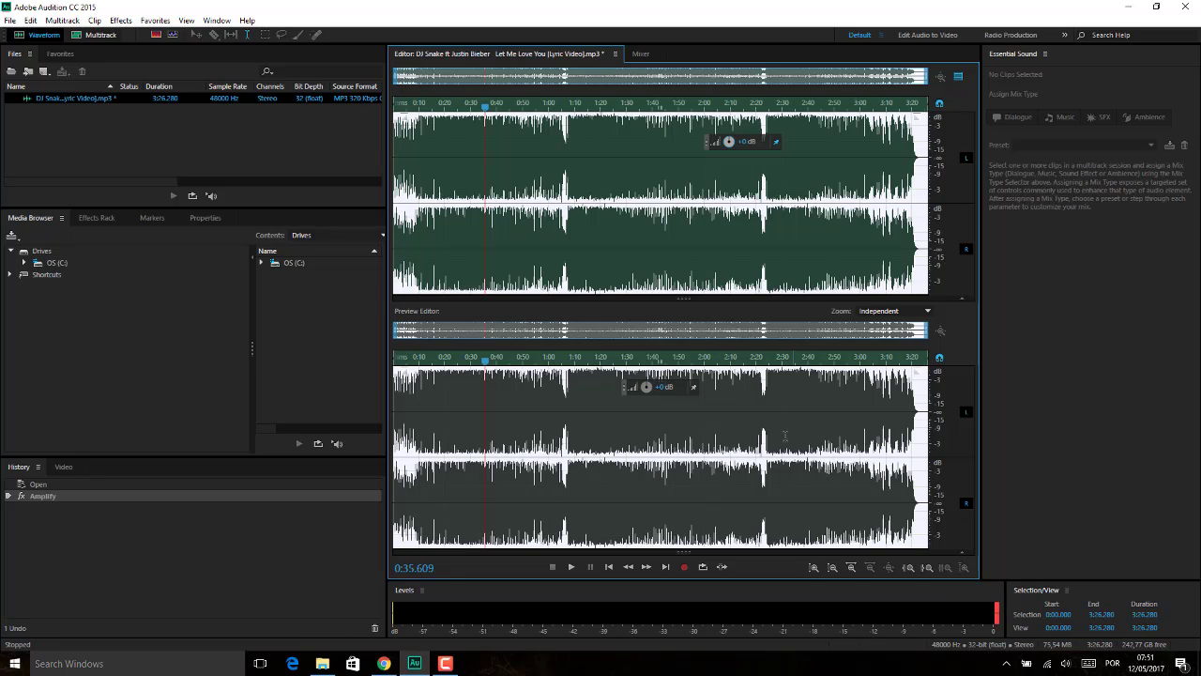
Play the amplitude-adjusted song from about 2:16 to check its output level, and stop playback
left_click(747, 420)
key("space")
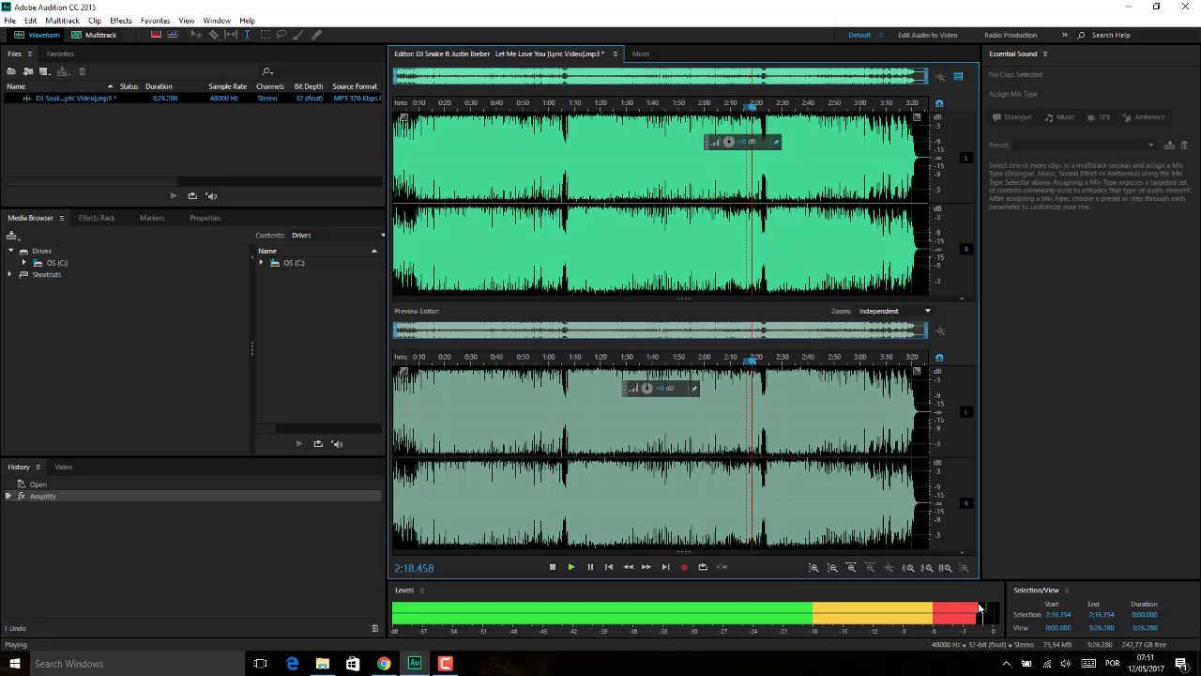
key("space")
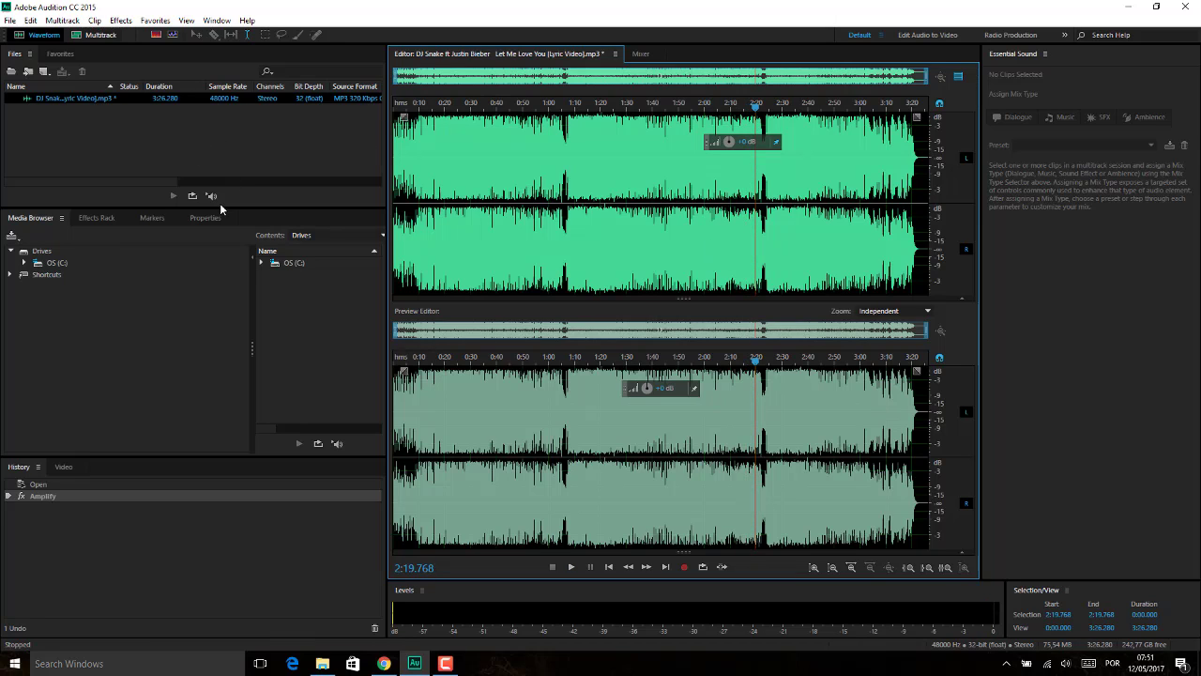
Load the Music Enhancer preset in the Effects Rack for the opened song
left_click(96, 218)
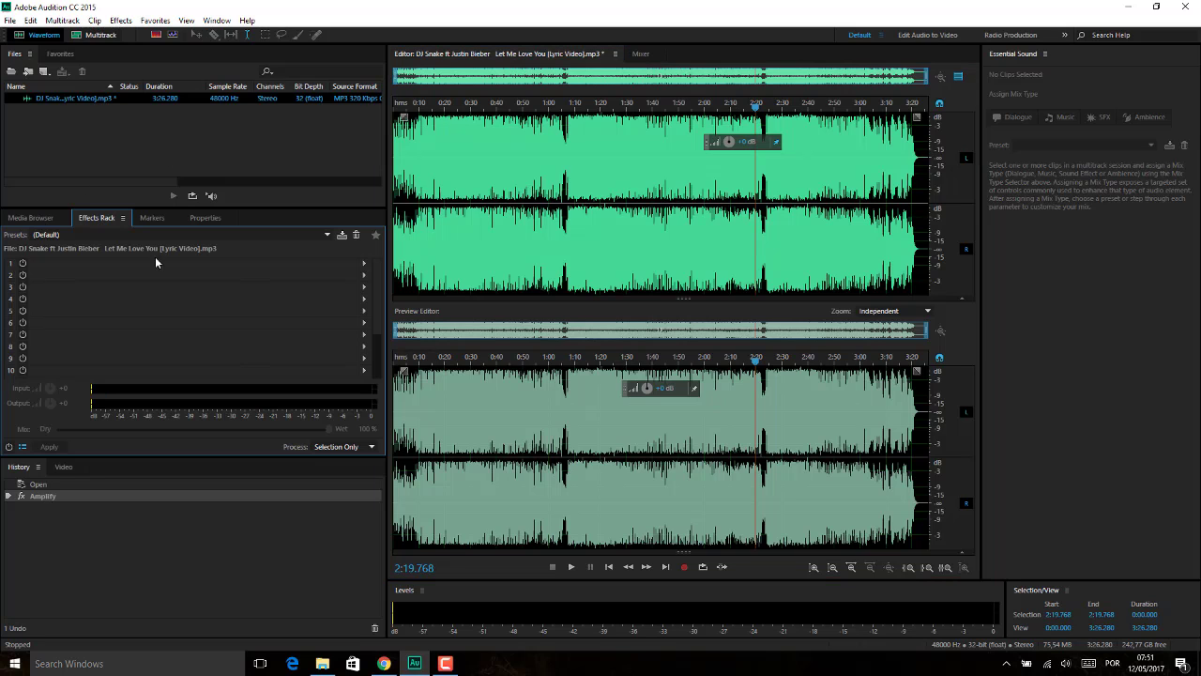
left_click(327, 235)
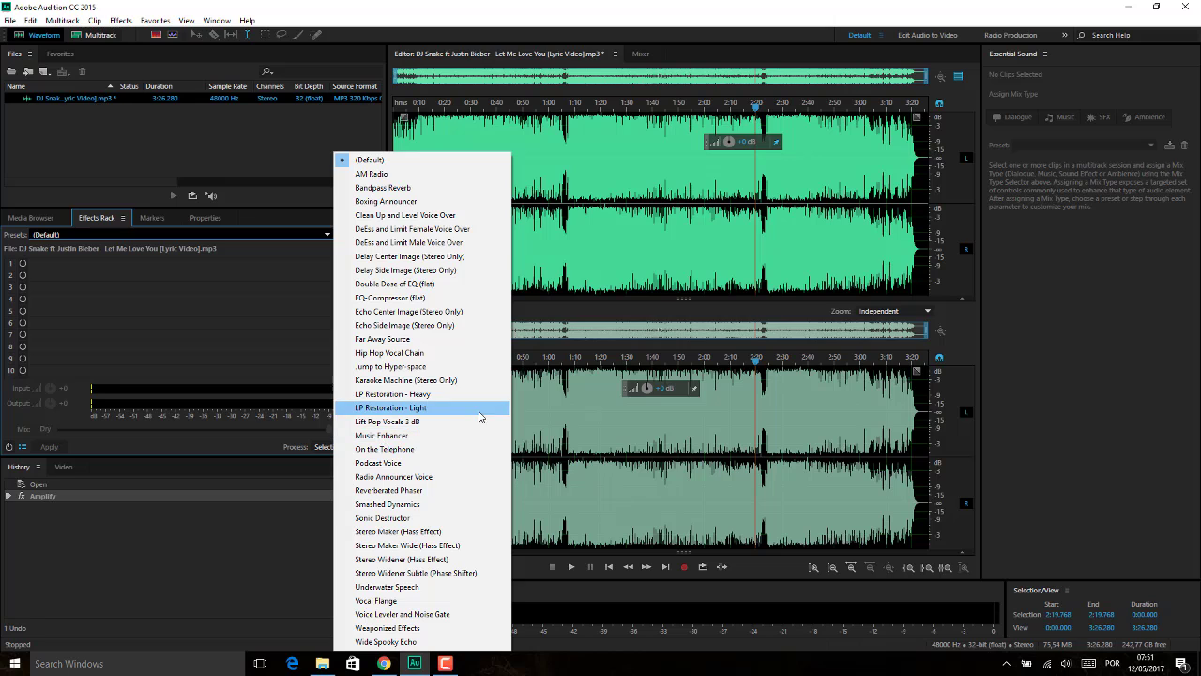
left_click(407, 435)
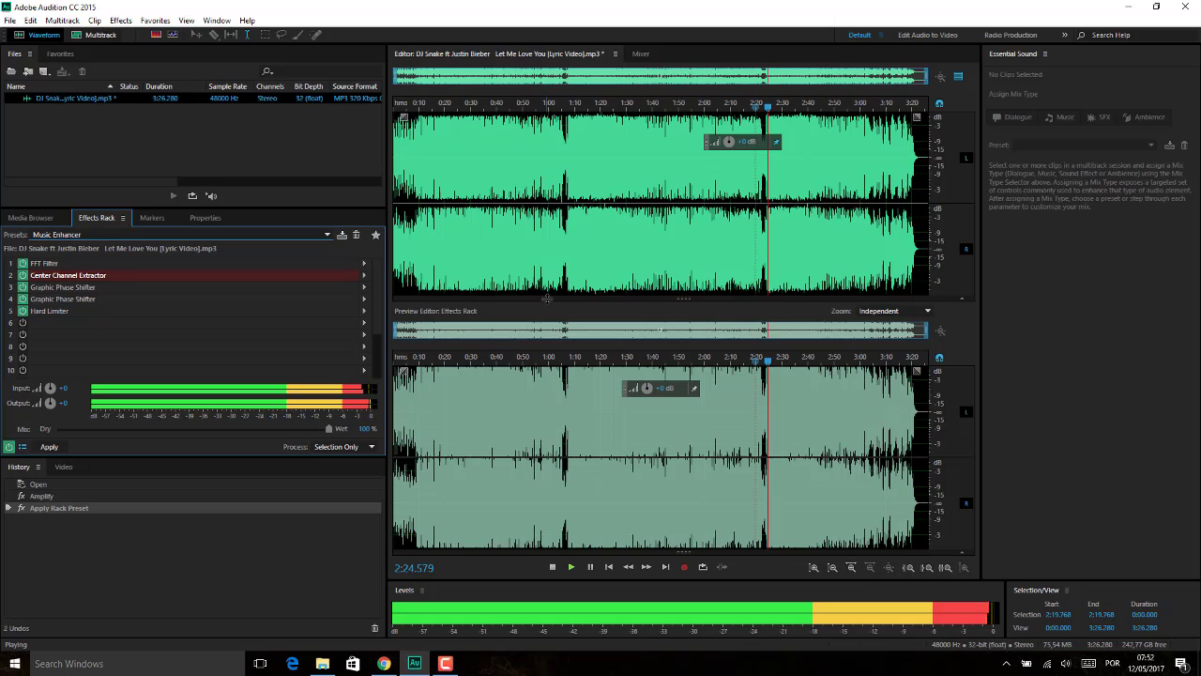
Play the song with the Music Enhancer preset from about 0:35 and from 0:30 to hear the effect, and stop playback
key("space")
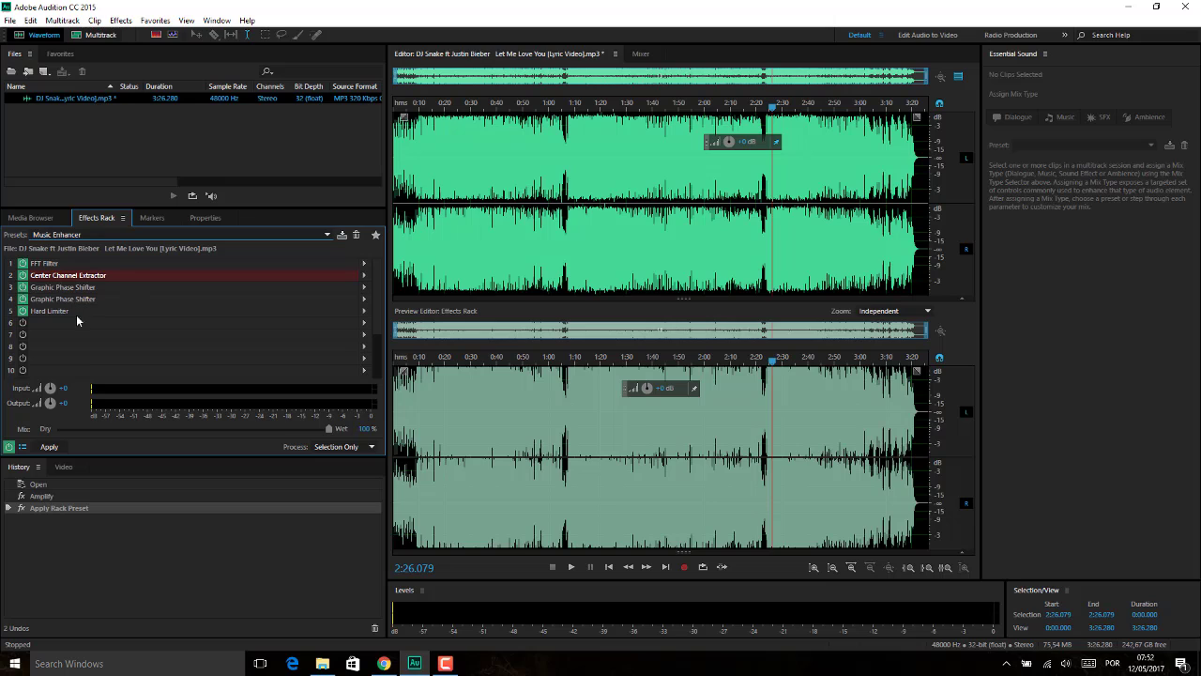
left_click(485, 436)
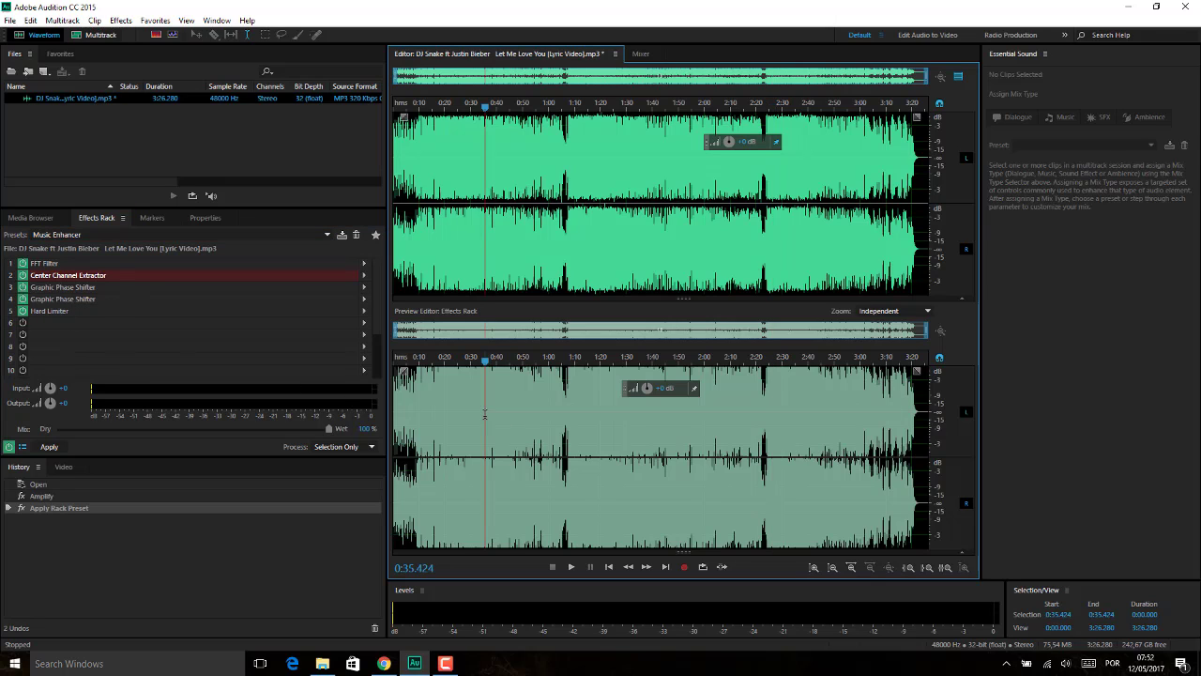
key("space")
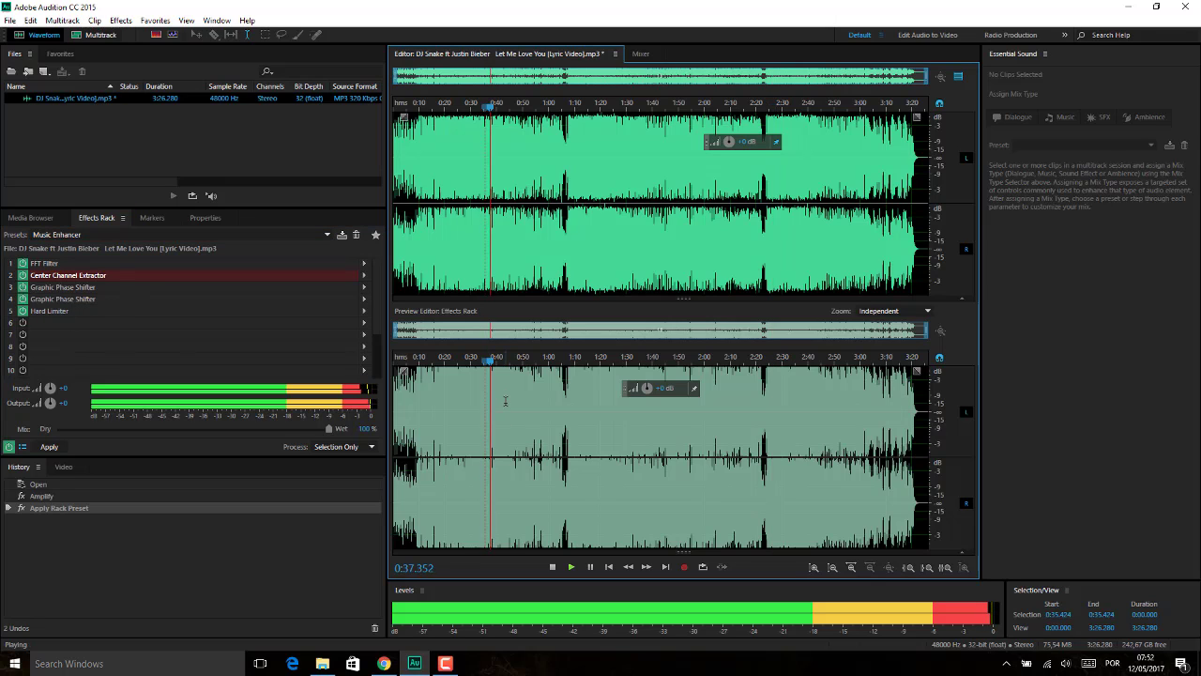
left_click(469, 175)
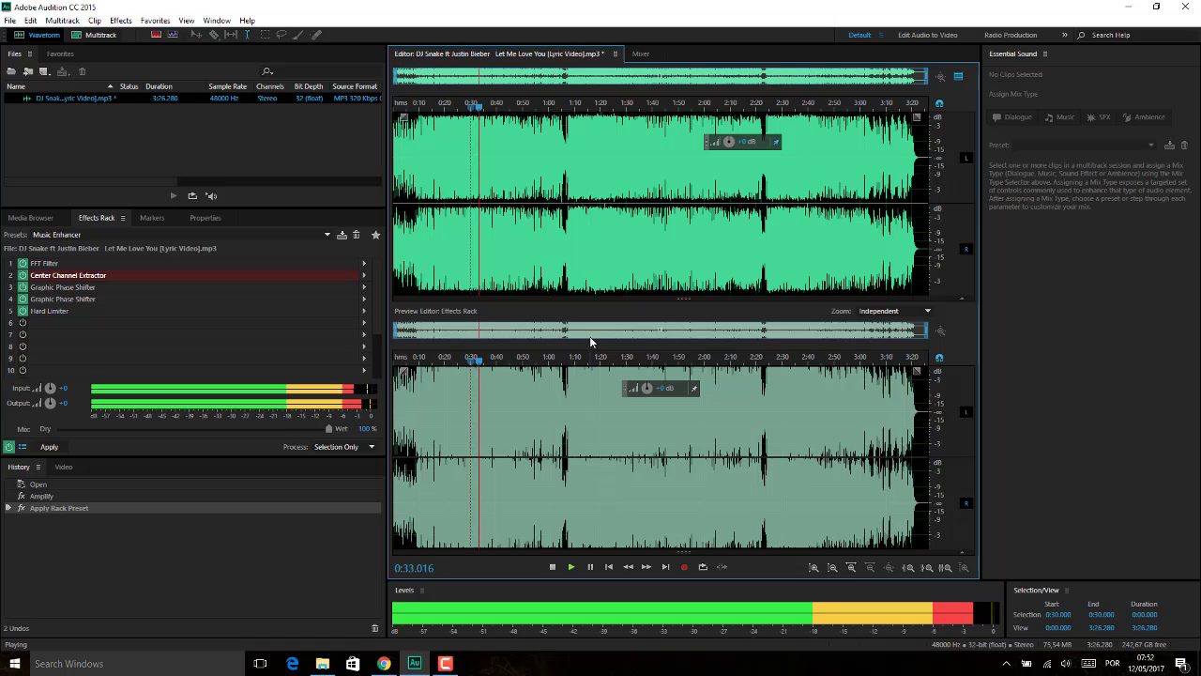
key("space")
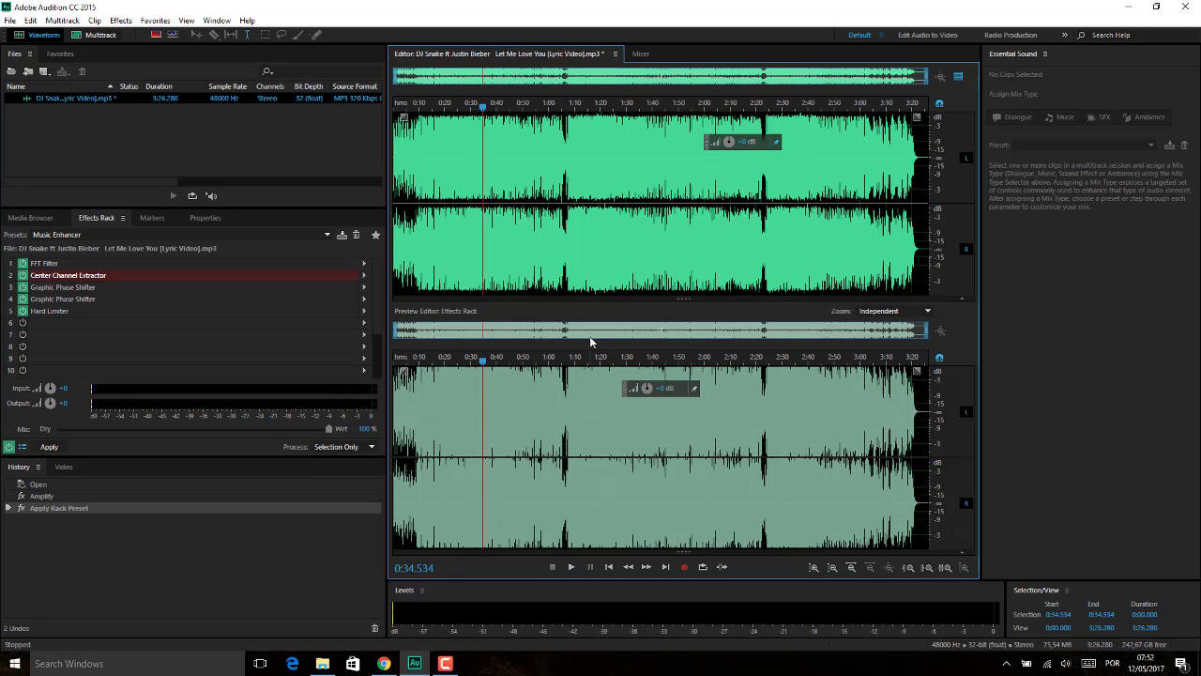
key("space")
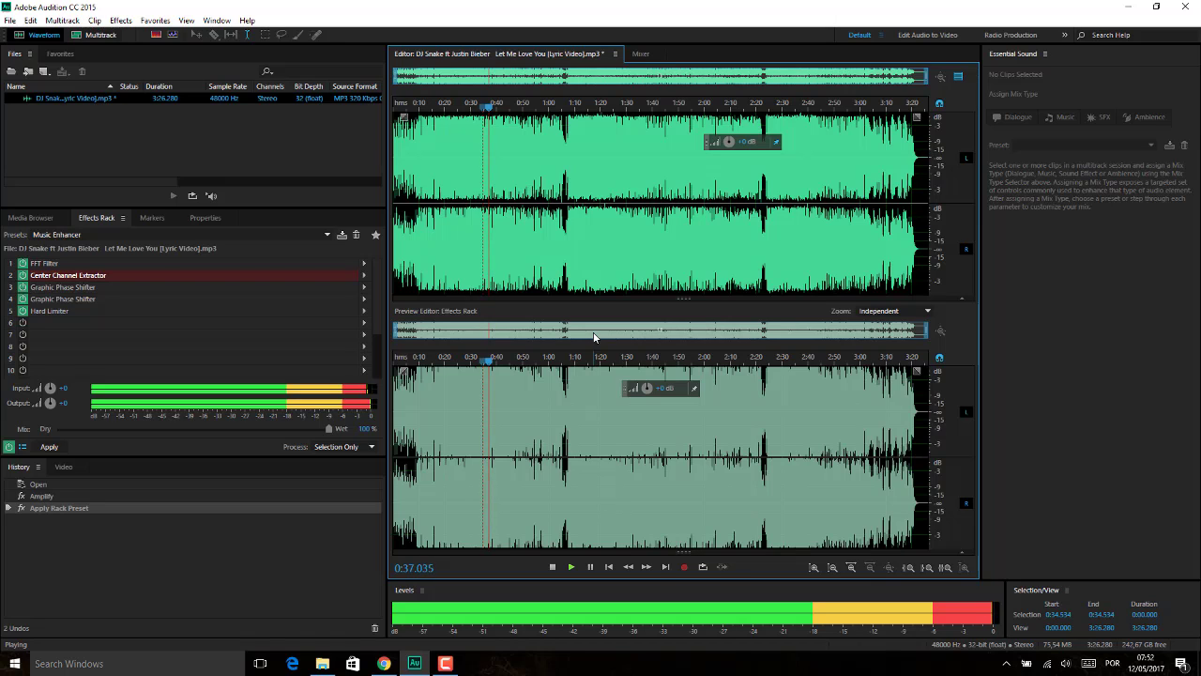
key("space")
Undo the Music Enhancer rack preset and briefly play the song without it from about 0:38
key("ctrl+z")
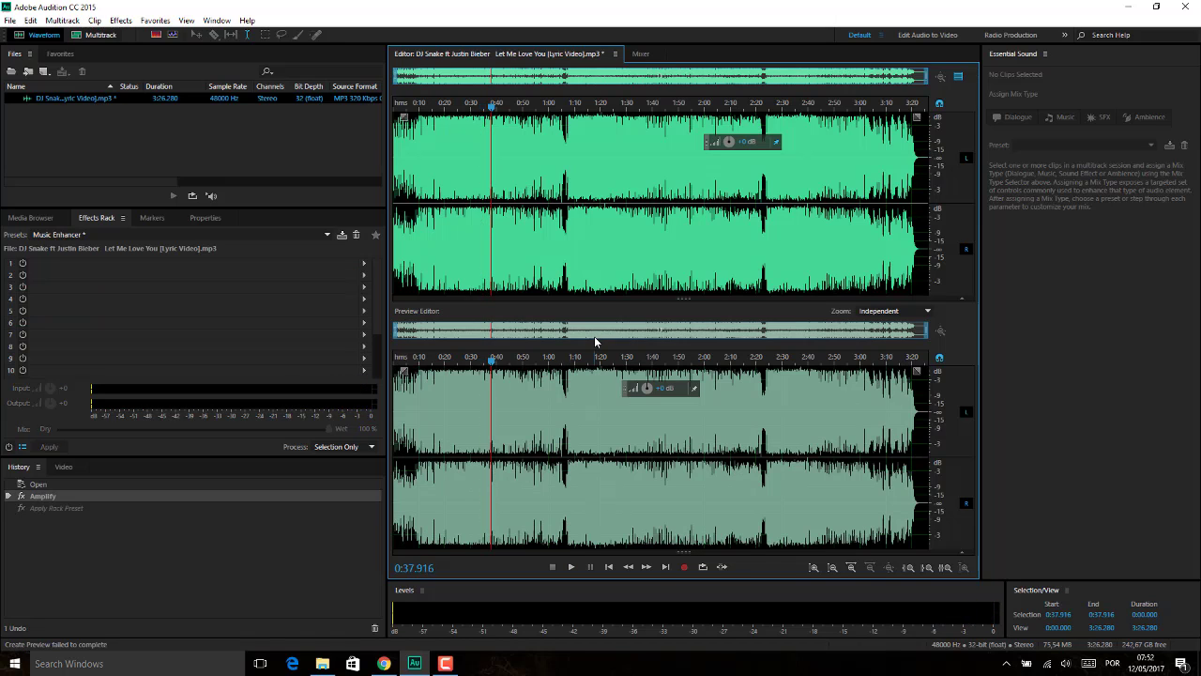
key("space")
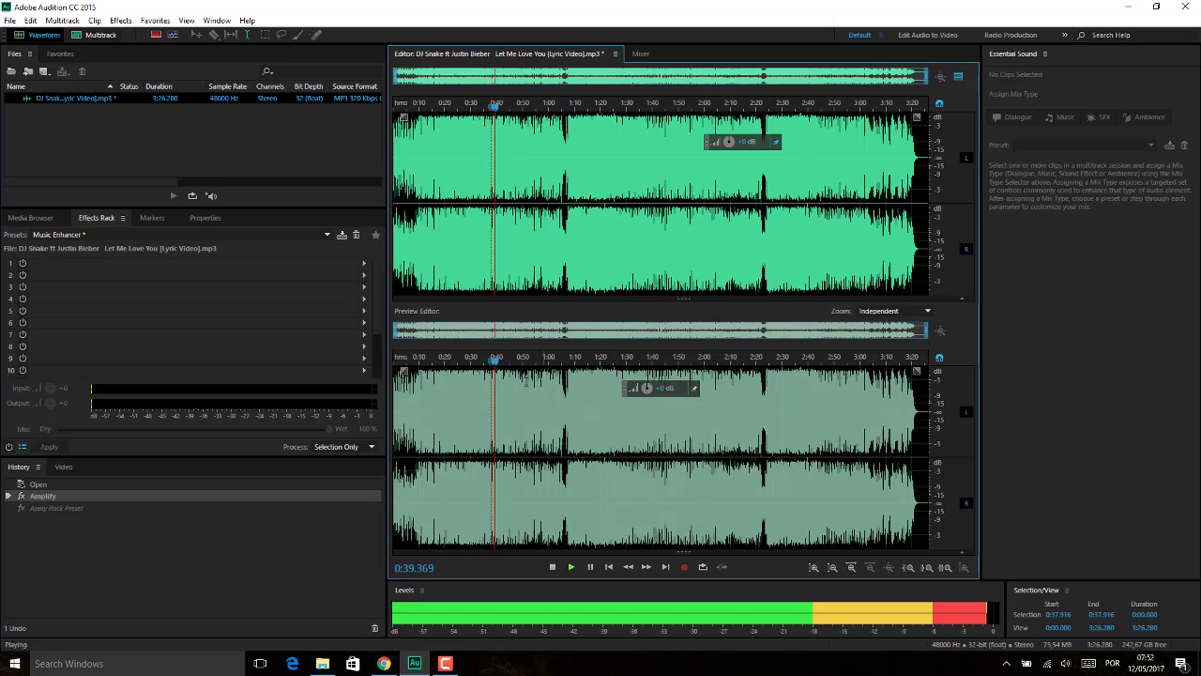
key("space")
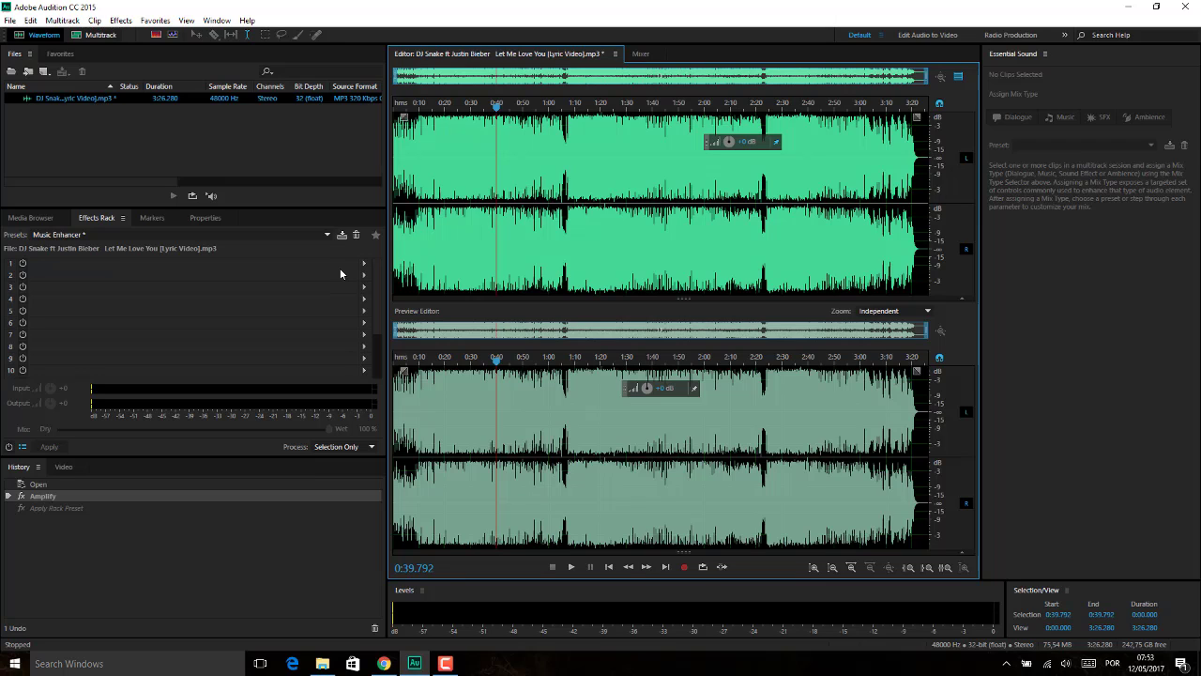
Replay short passages of the song without rack effects between about 0:40 and 0:44, and stop playback
key("space")
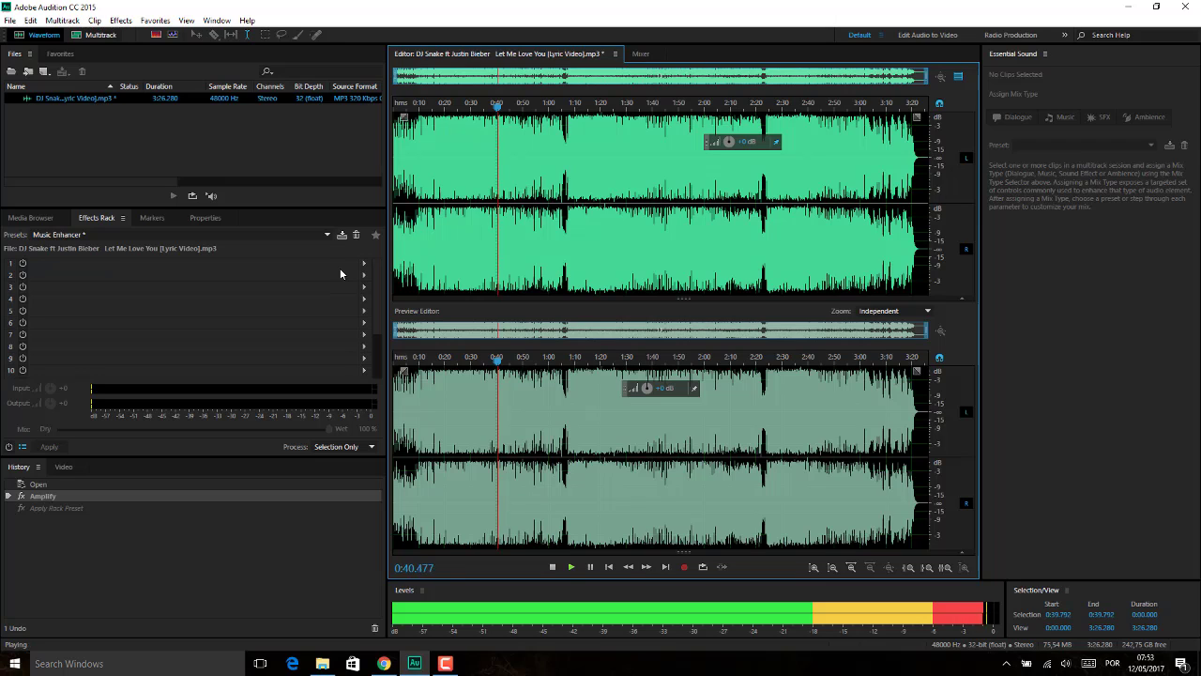
key("space")
key("space")
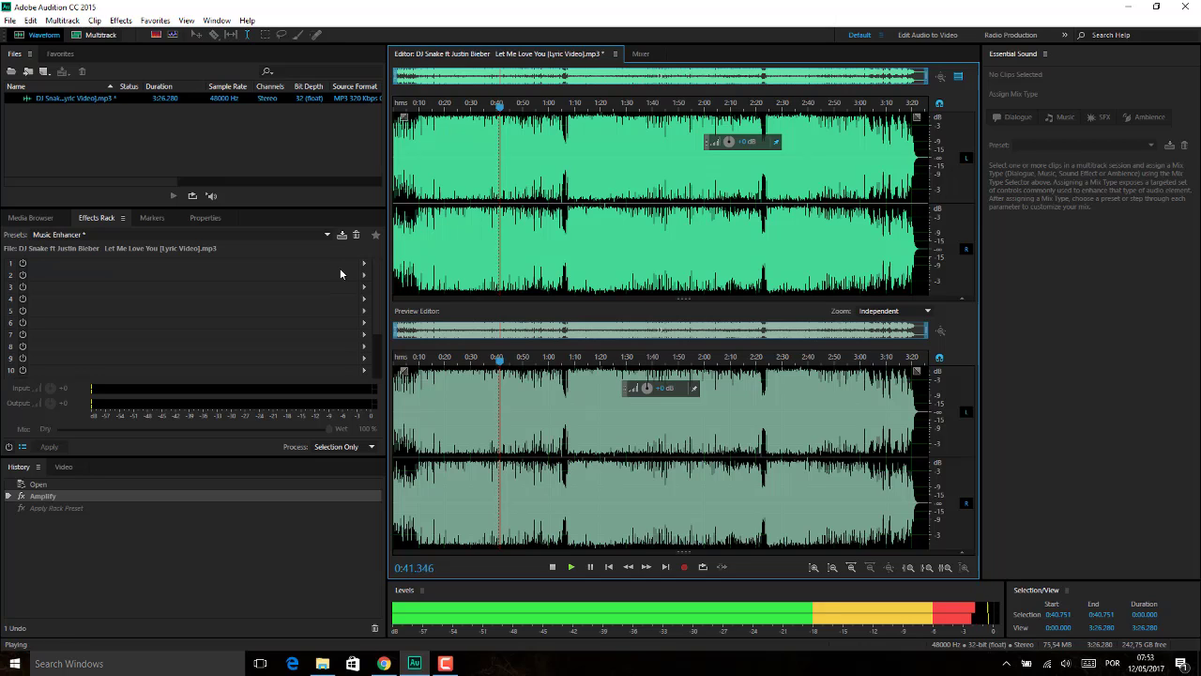
key("space")
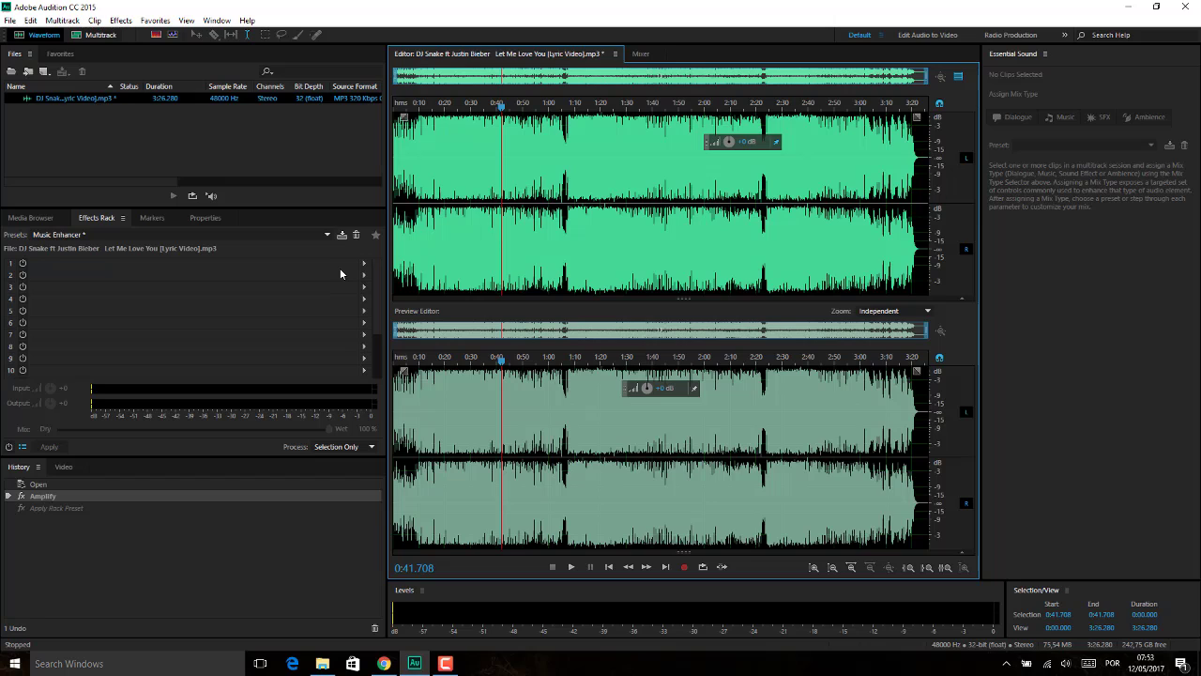
key("space")
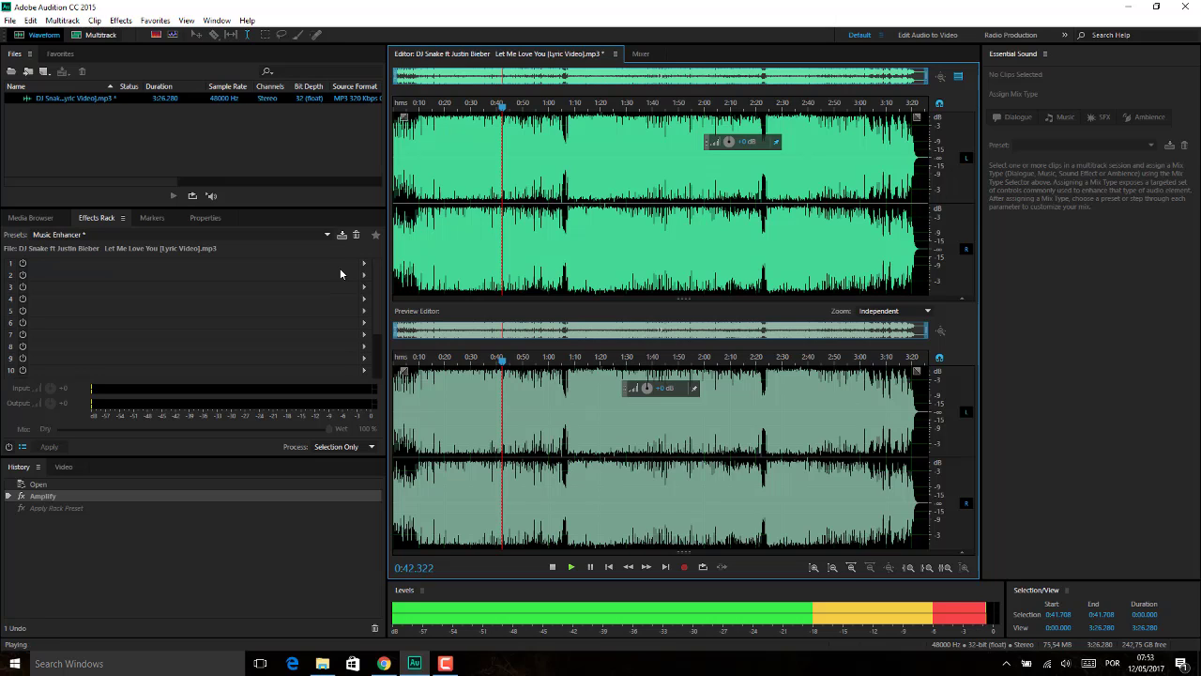
key("space")
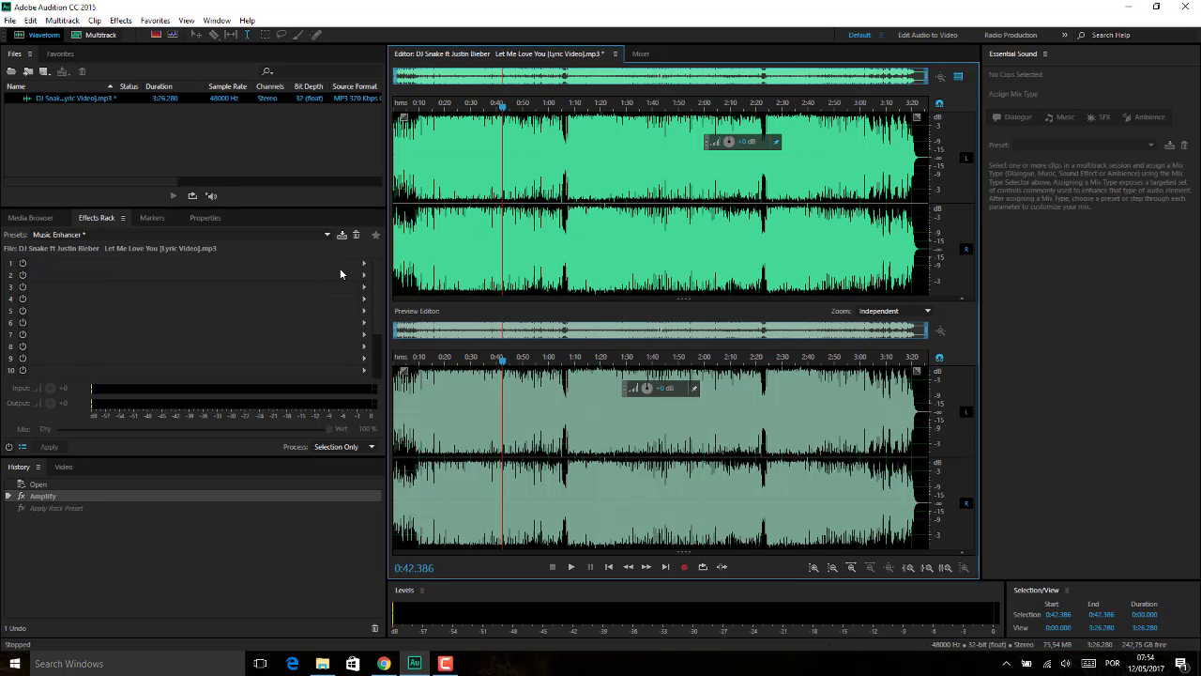
key("space")
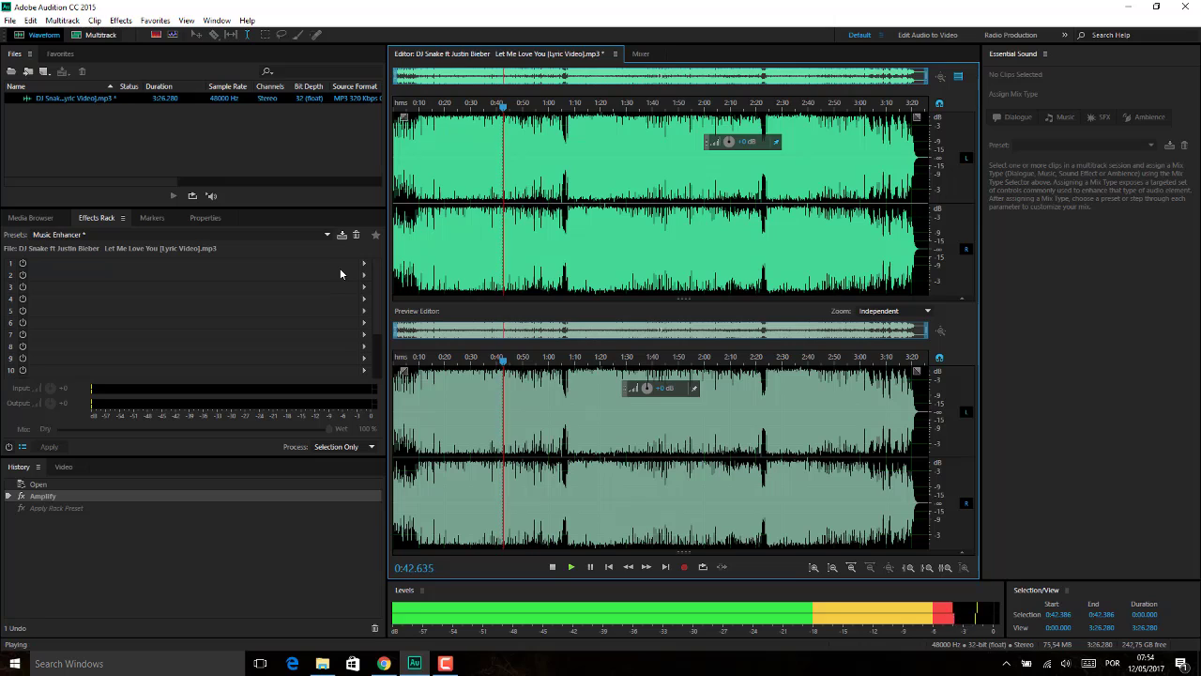
key("space")
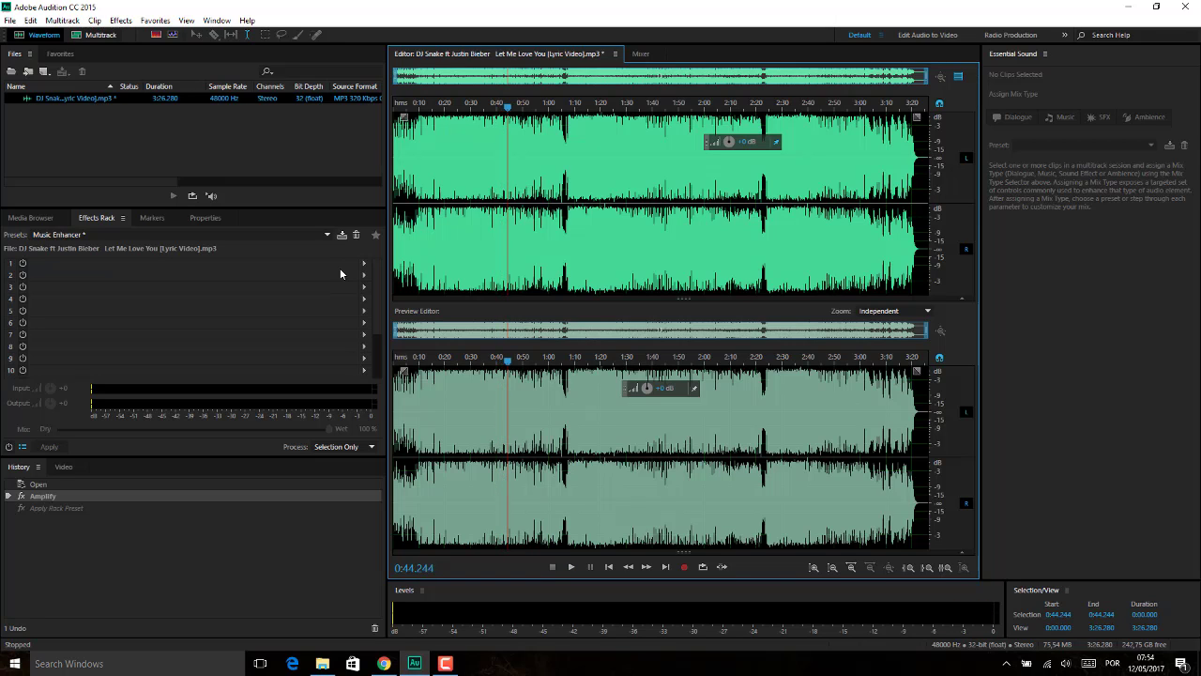
Switch to File Explorer and look through the Documents, Quick access and MJSICAS folders to examine the available song files
left_click(126, 148)
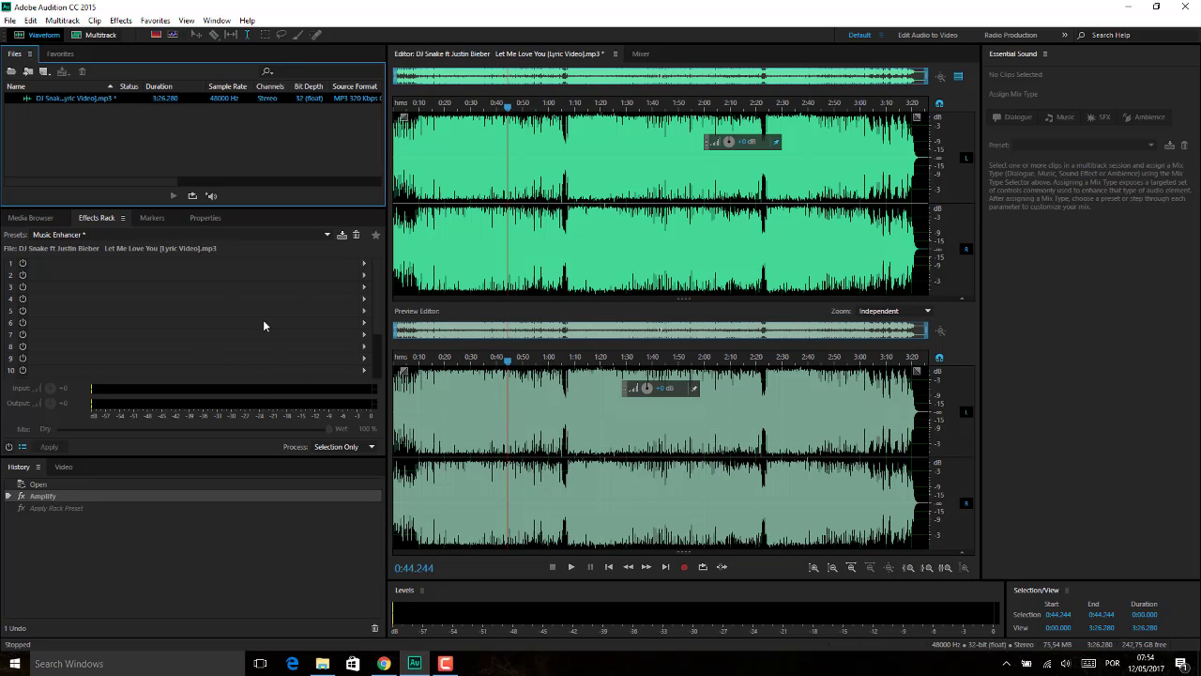
key("super+e")
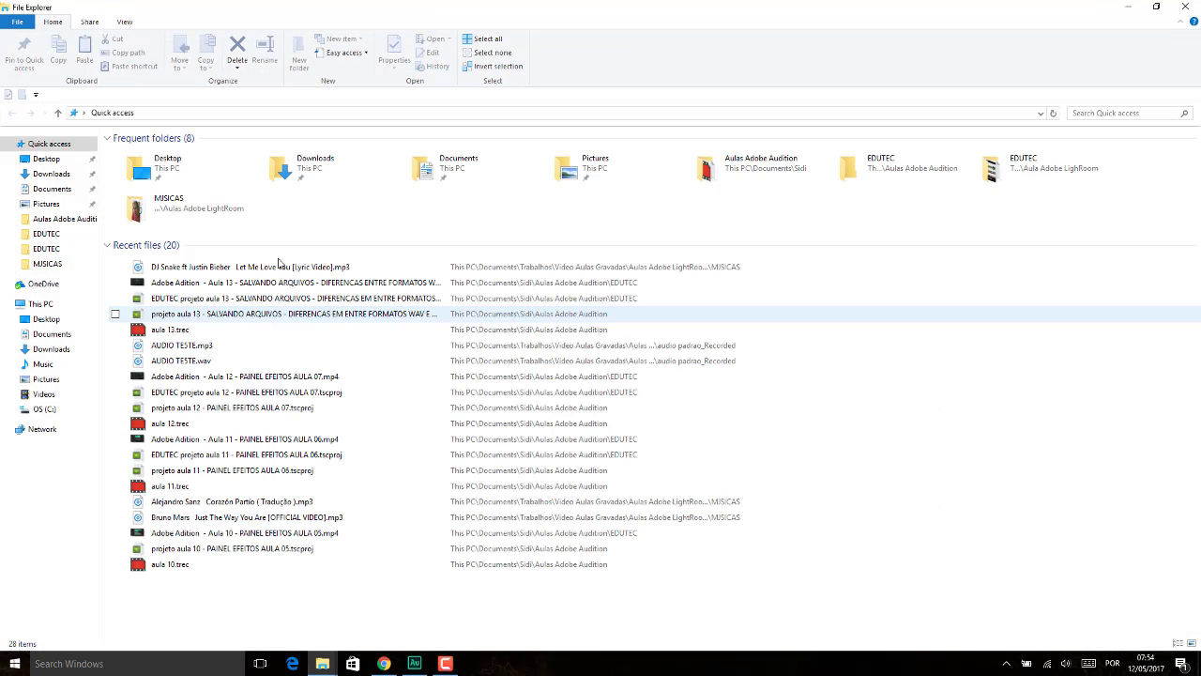
left_click(54, 189)
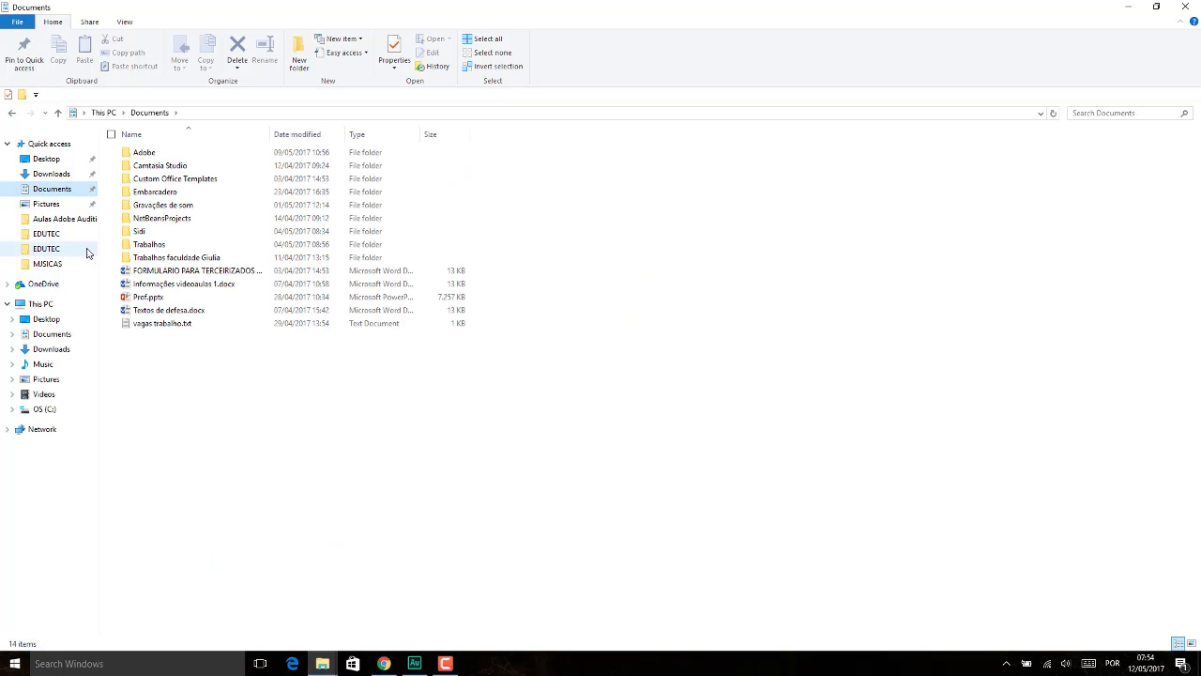
left_click(48, 264)
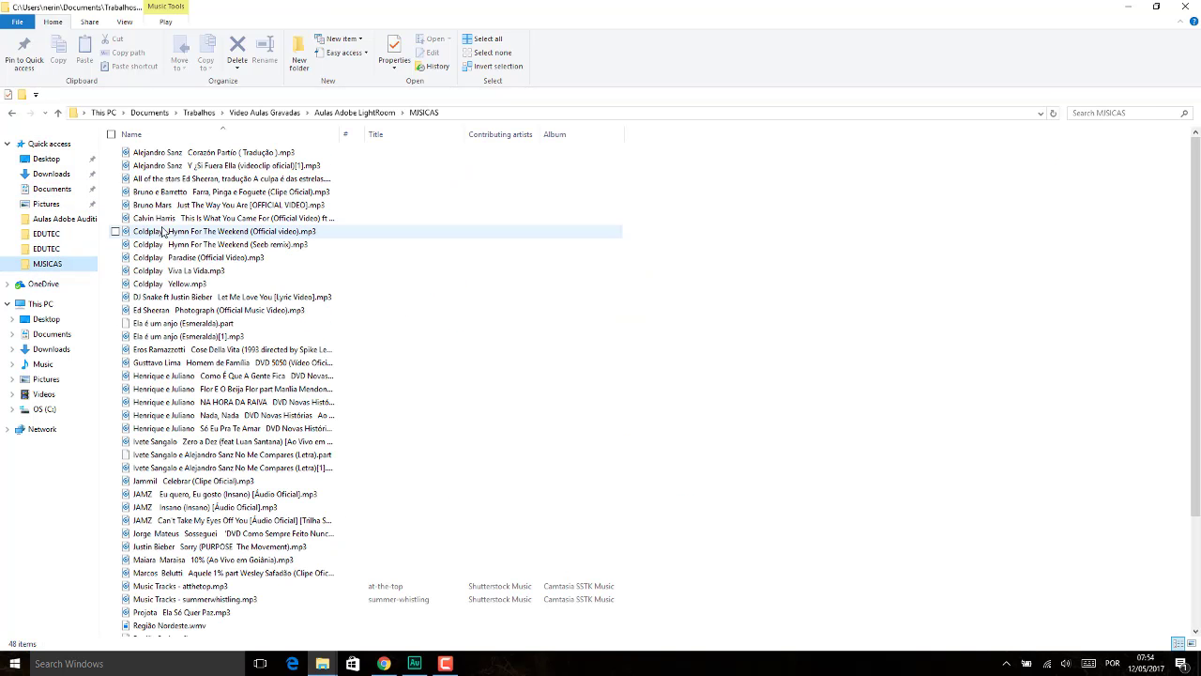
left_click(52, 191)
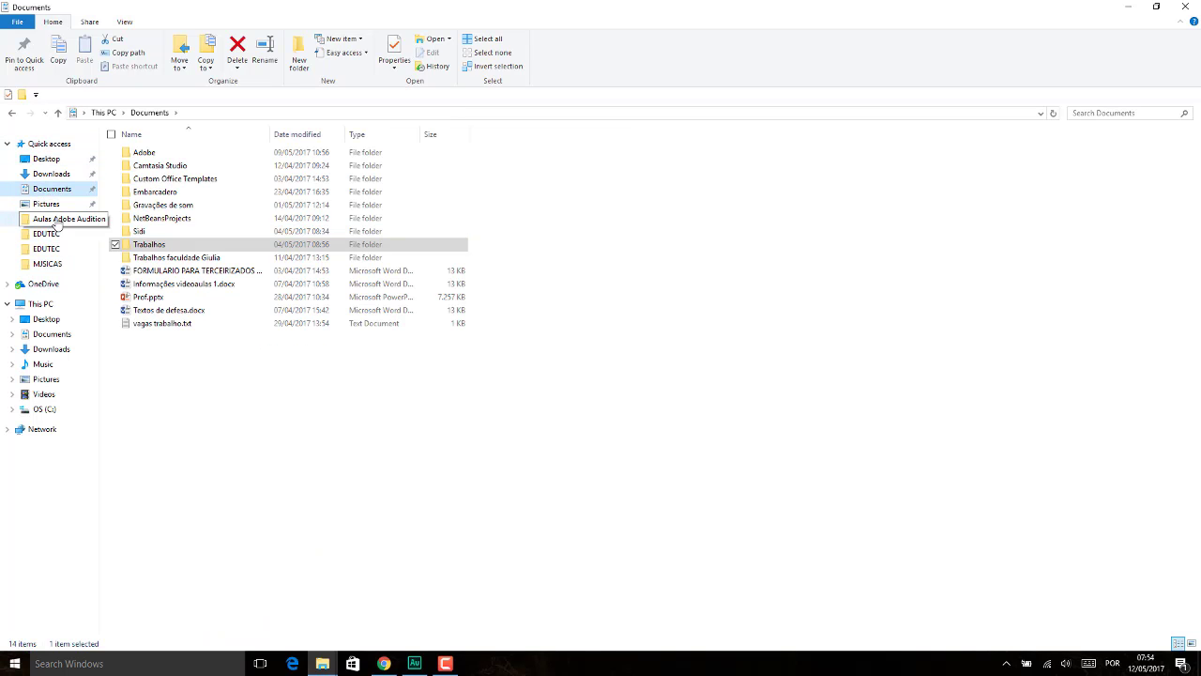
left_click(48, 145)
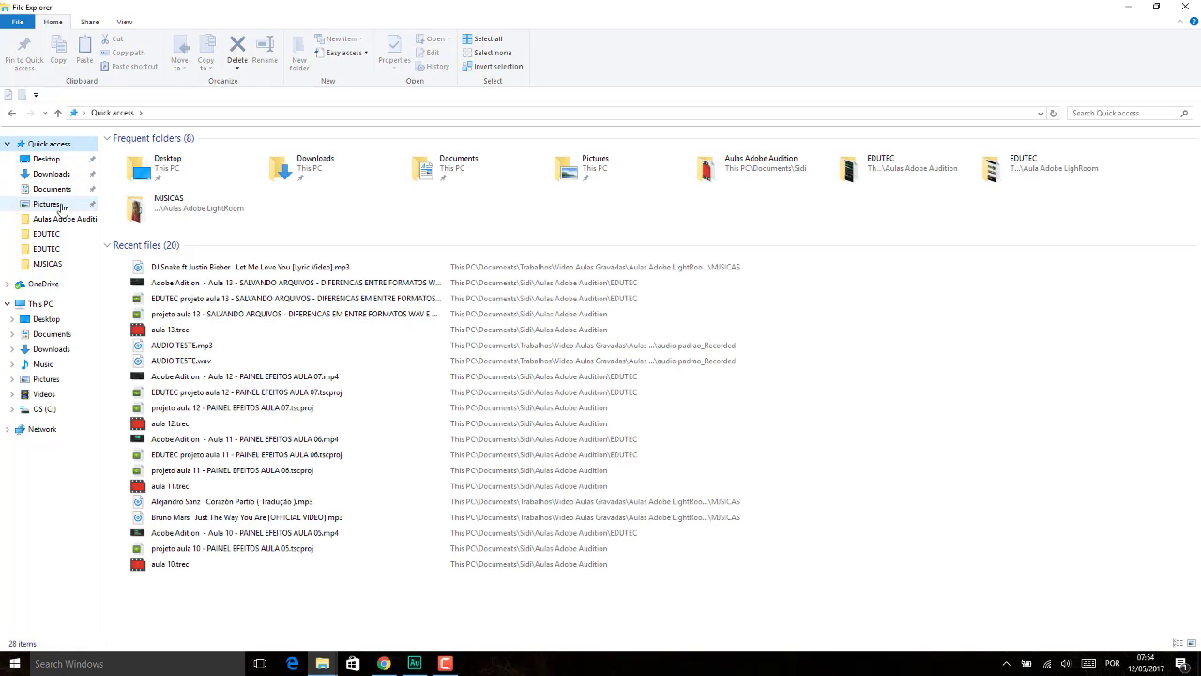
left_click(49, 266)
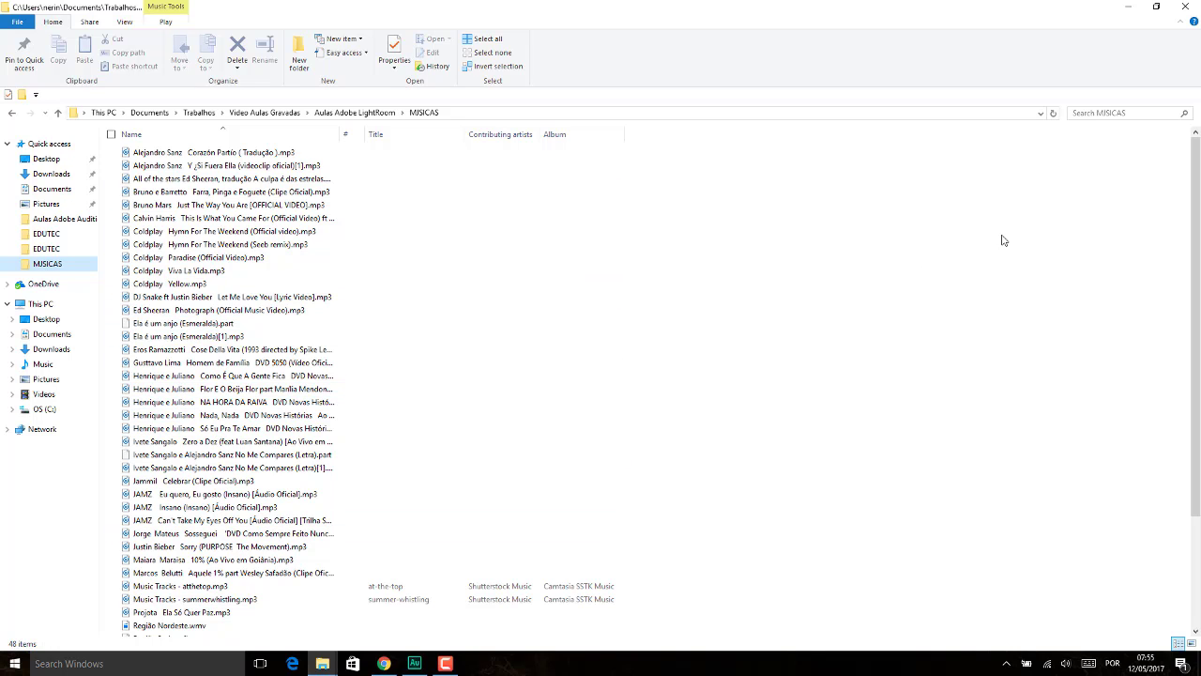
left_click_drag(1195, 197, 1196, 136)
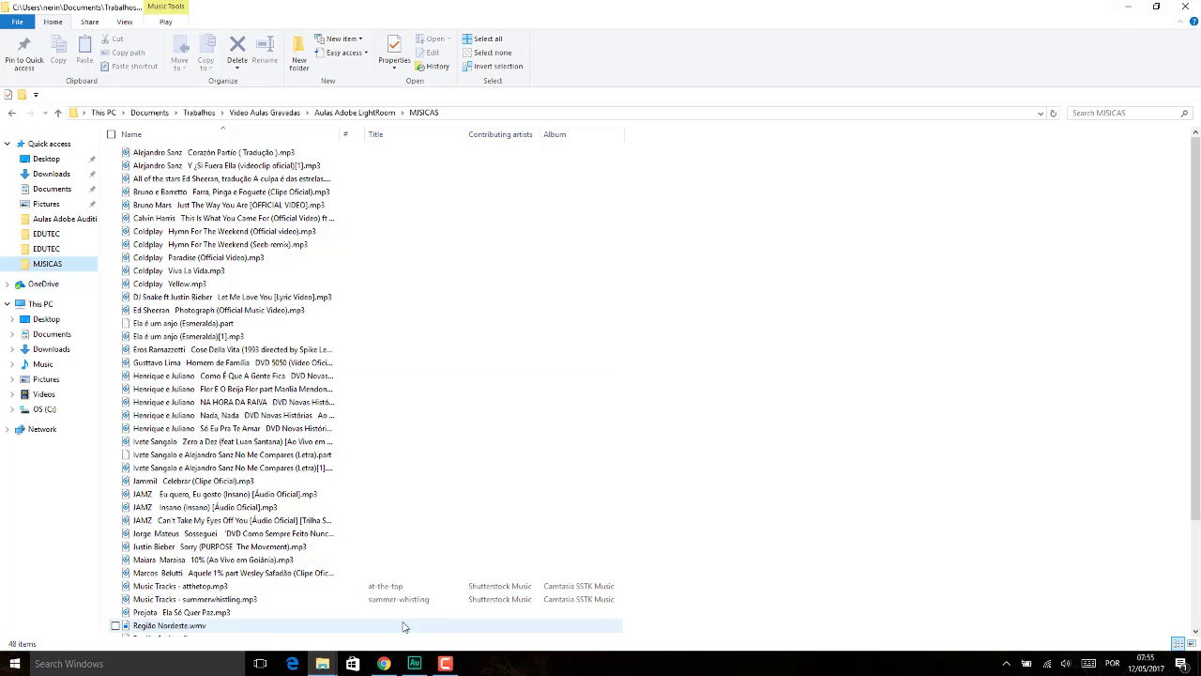
Return to Adobe Audition, play the song without rack effects from about 0:24, and stop playback
left_click(414, 663)
left_click(454, 274)
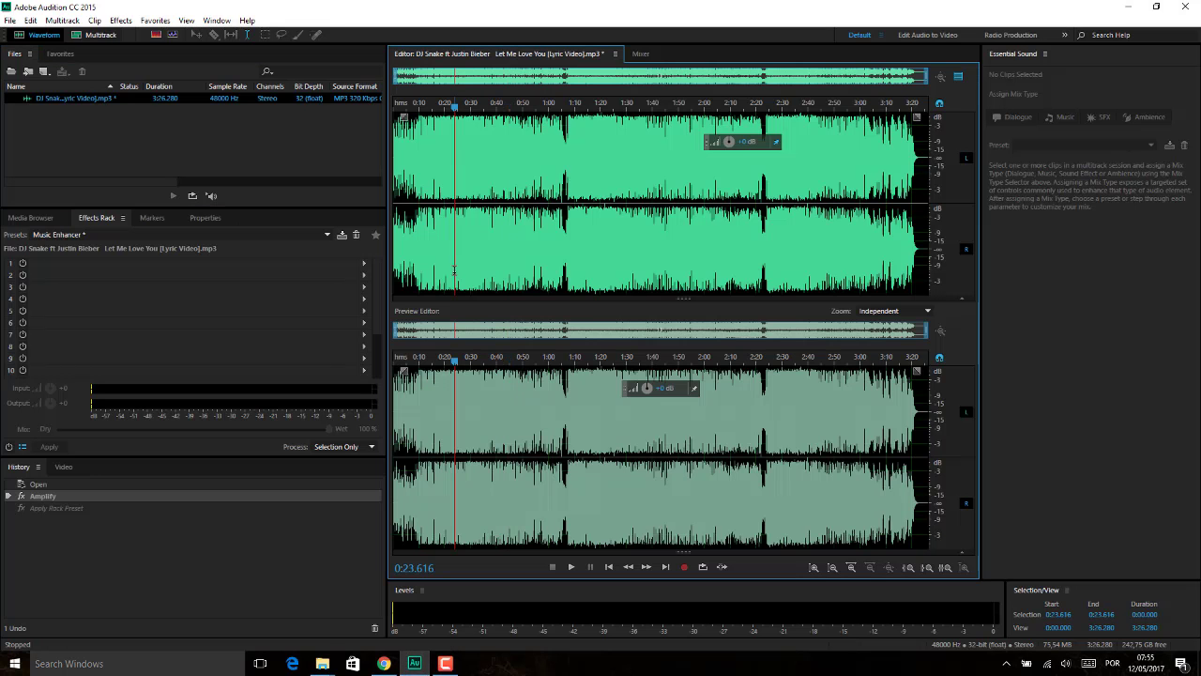
key("space")
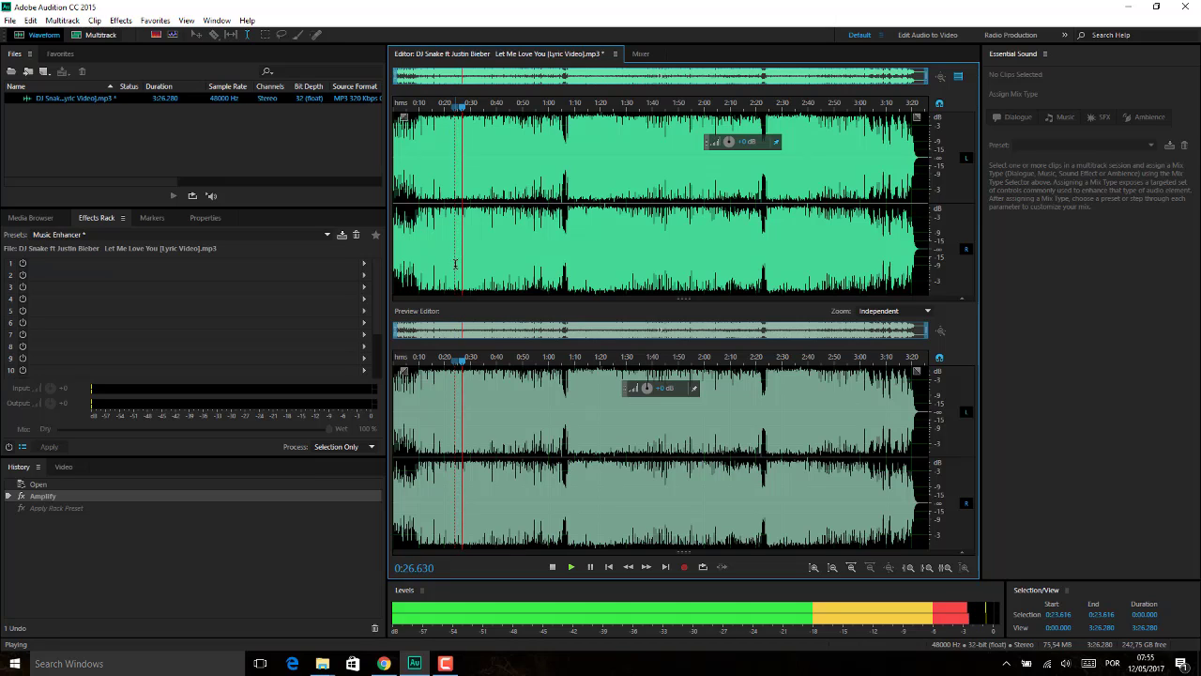
key("space")
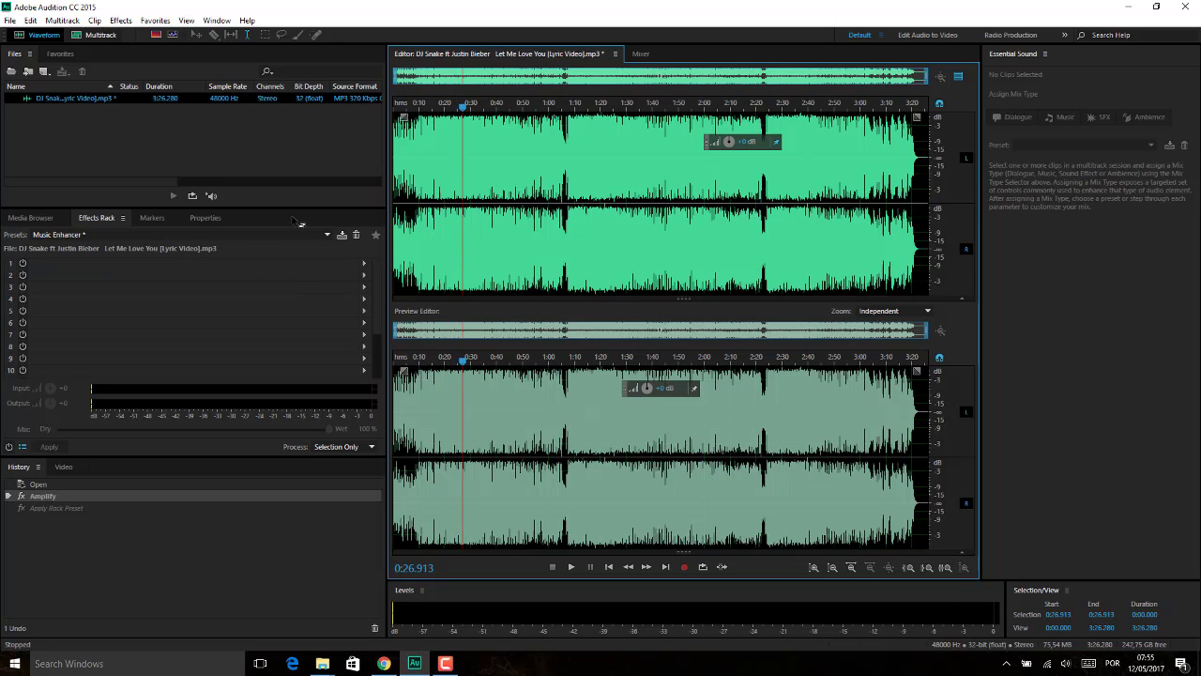
Load the On the Telephone preset in the Effects Rack and play the song from about 0:27 to hear it
left_click(323, 235)
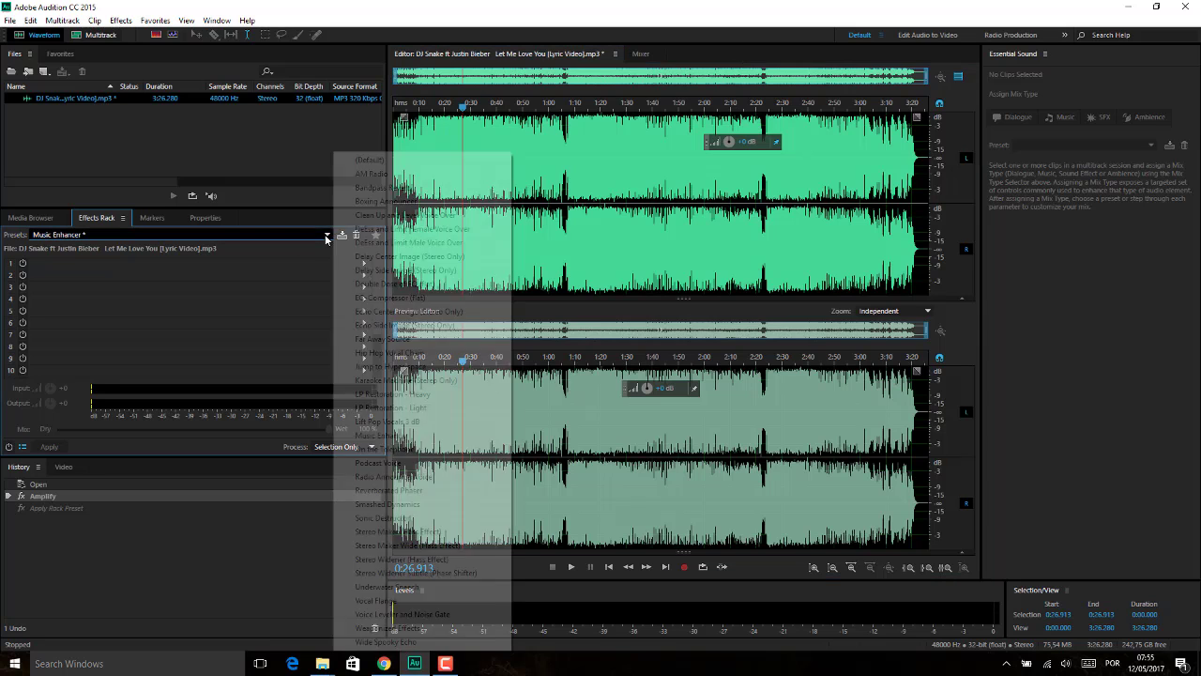
left_click(451, 454)
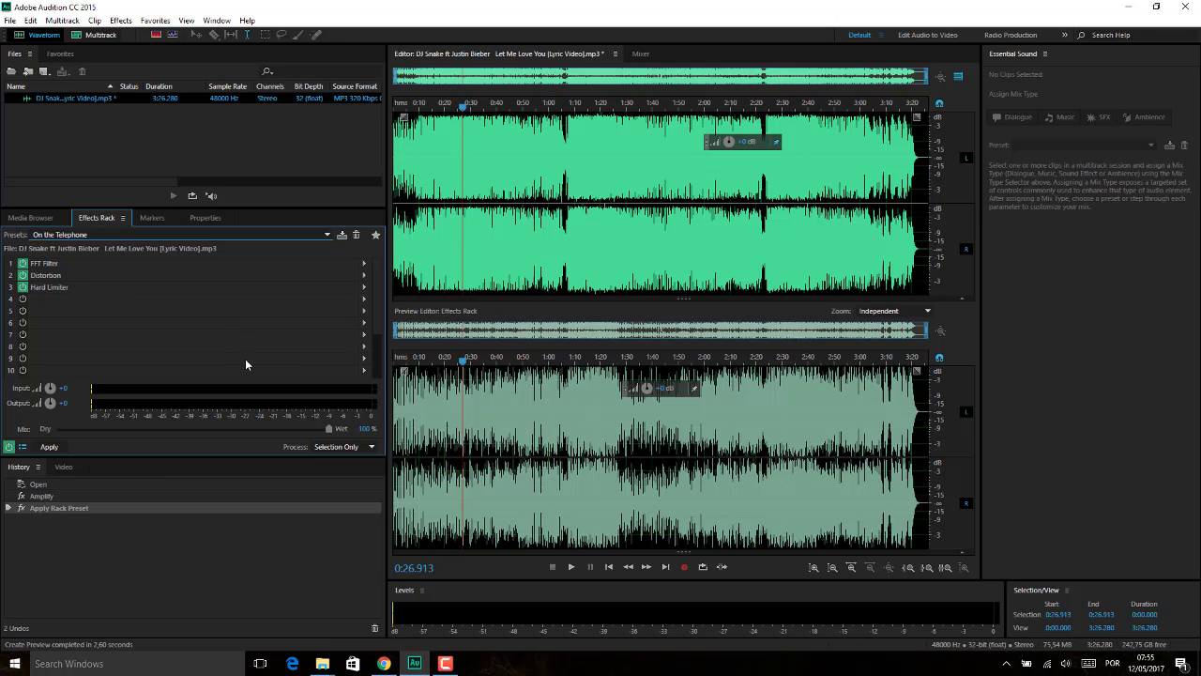
key("space")
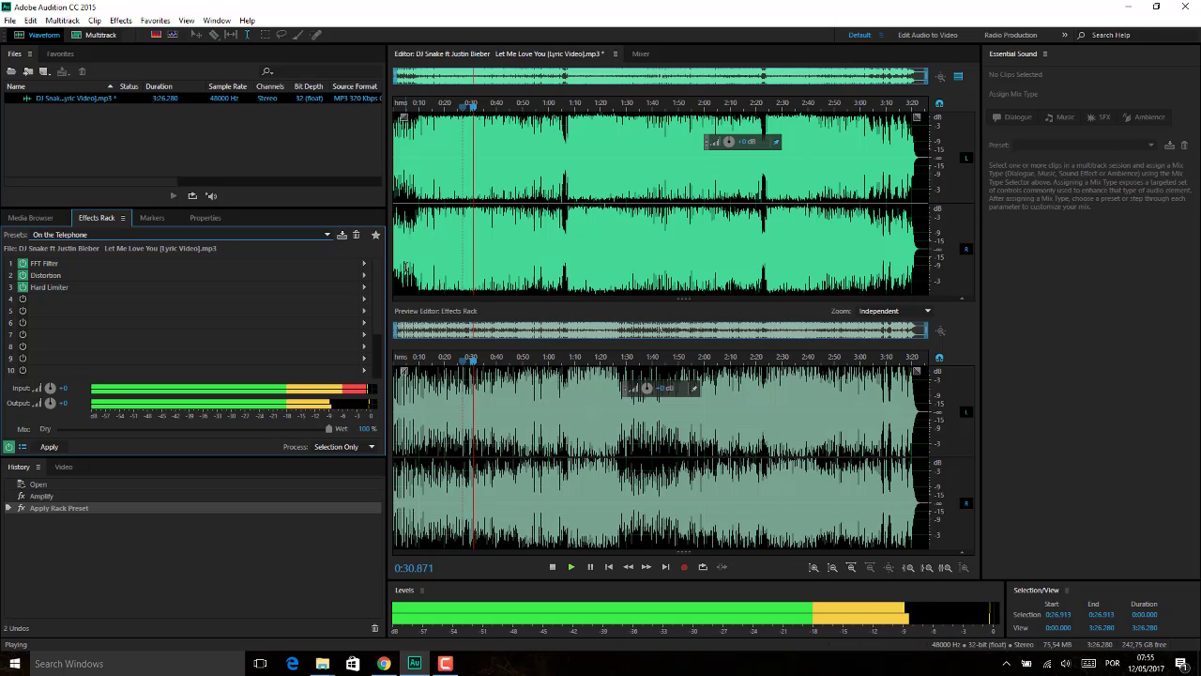
key("space")
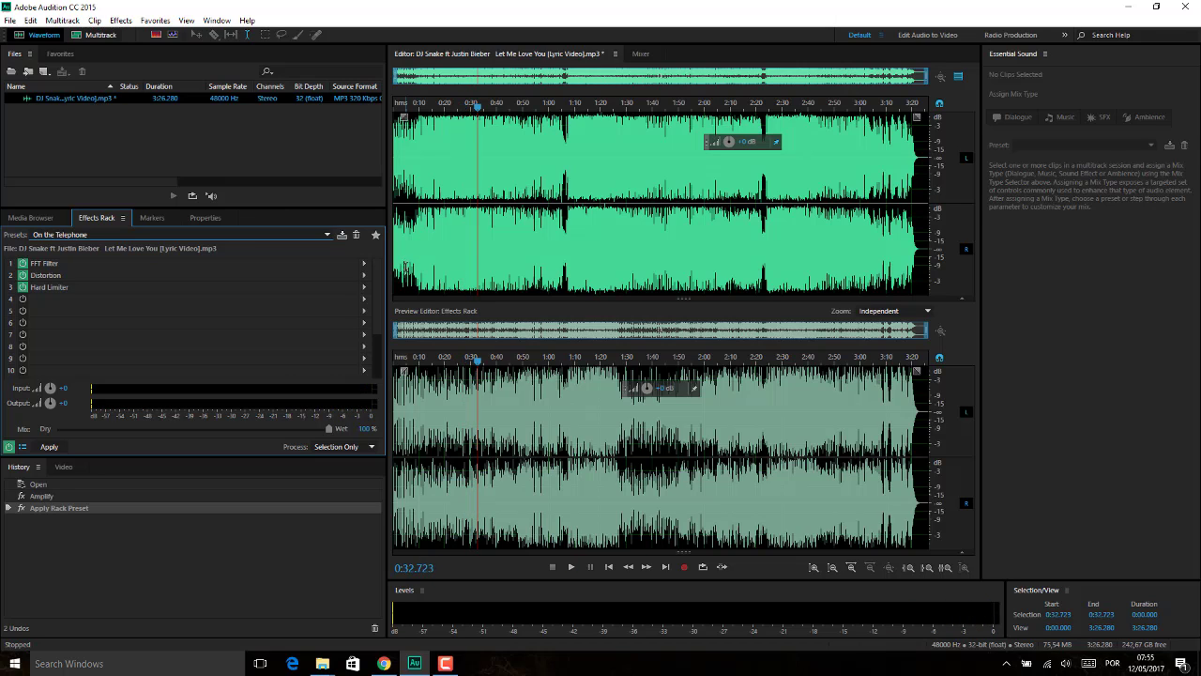
Play the song from 0:30 with the On the Telephone preset loaded, pausing and resuming once, and stop playback
left_click(326, 234)
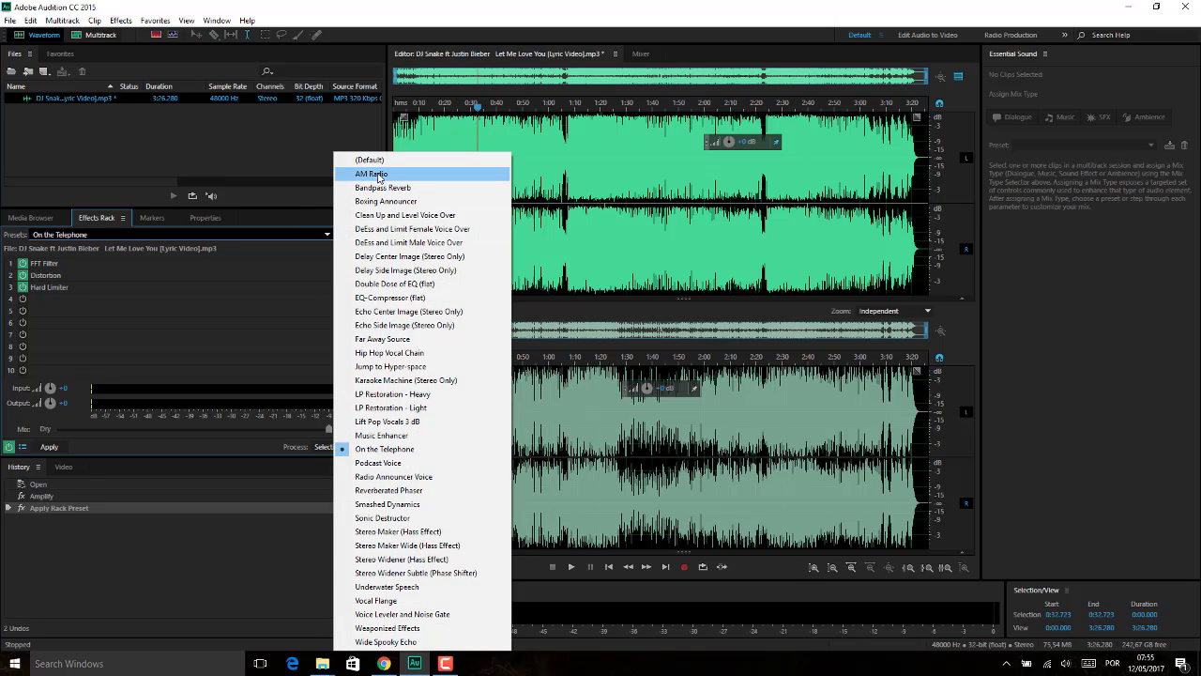
left_click(300, 218)
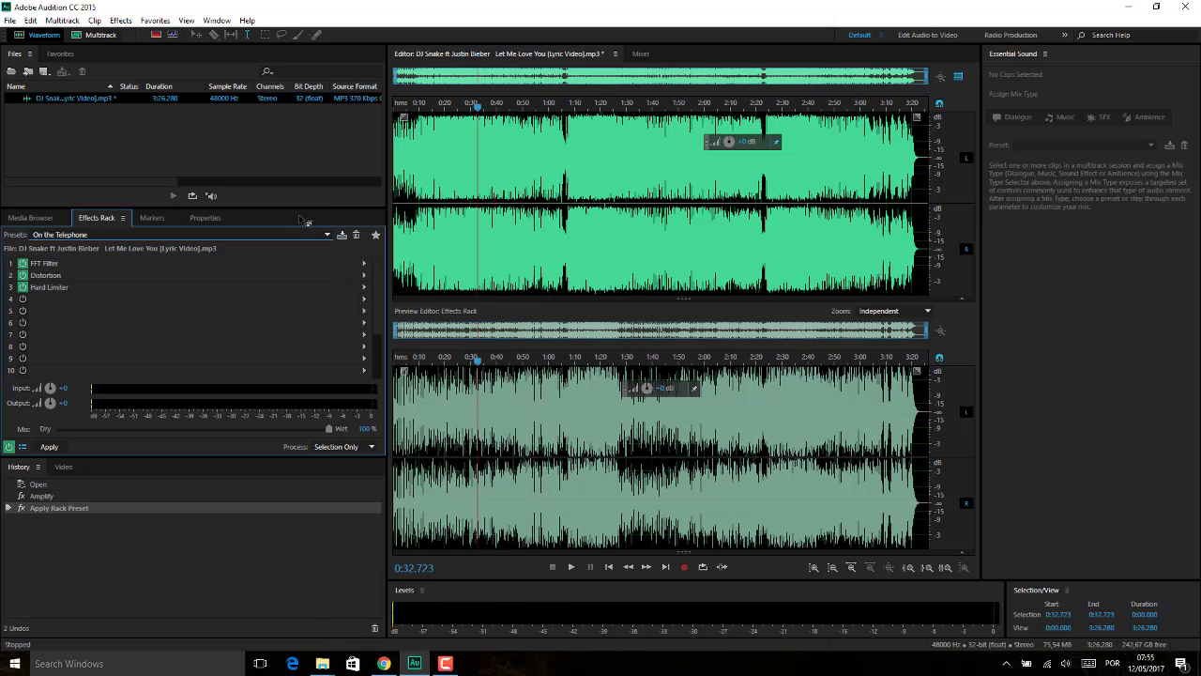
left_click(469, 410)
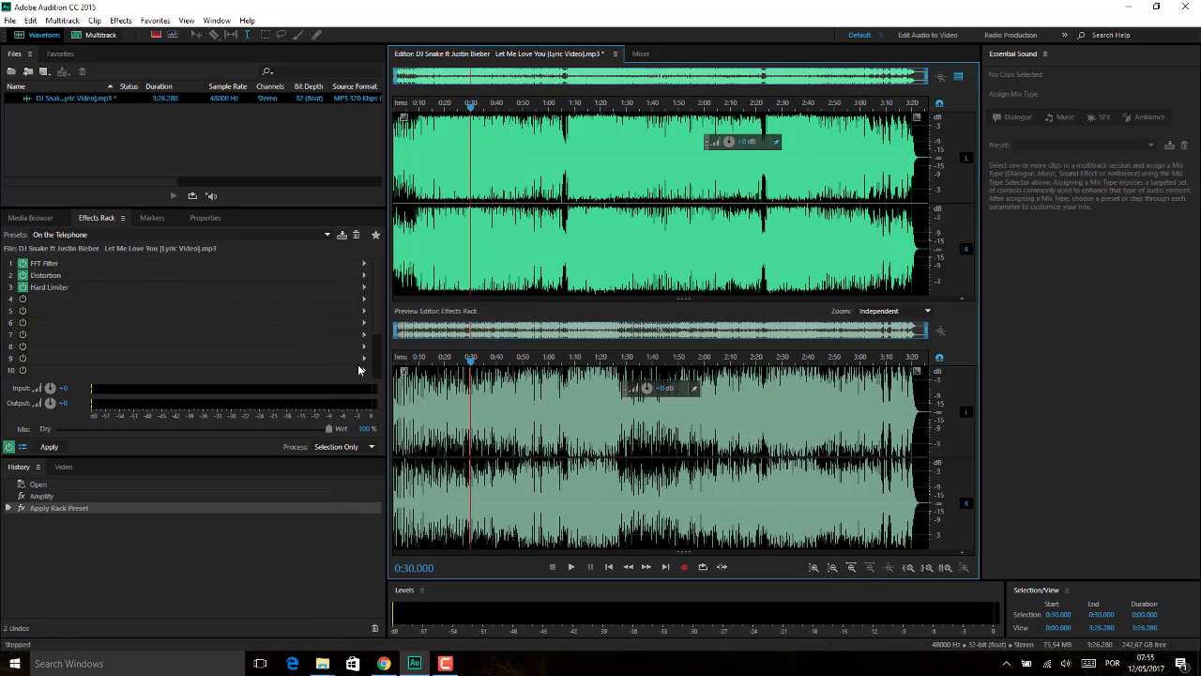
key("space")
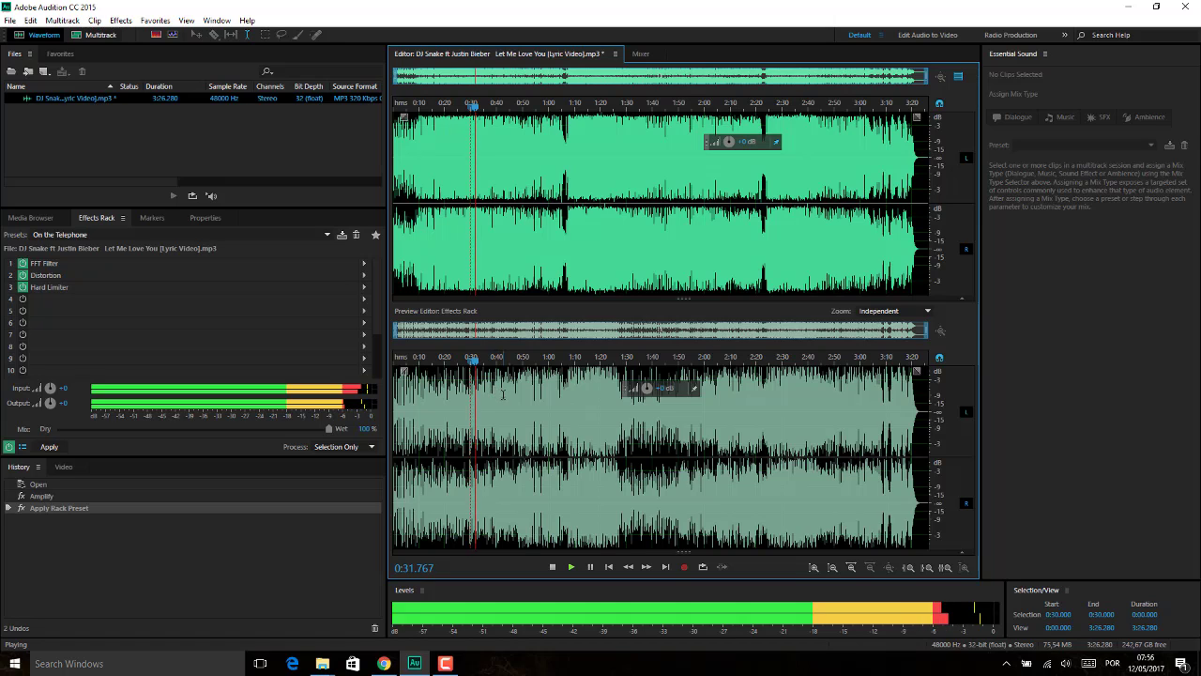
key("space")
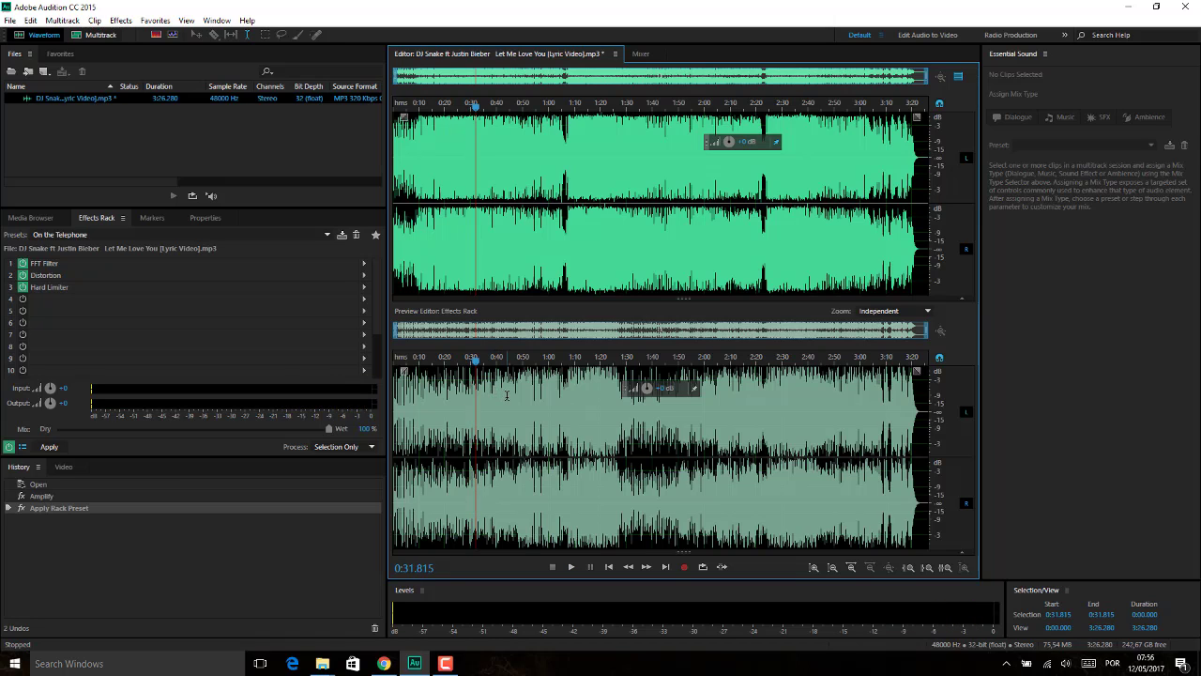
key("space")
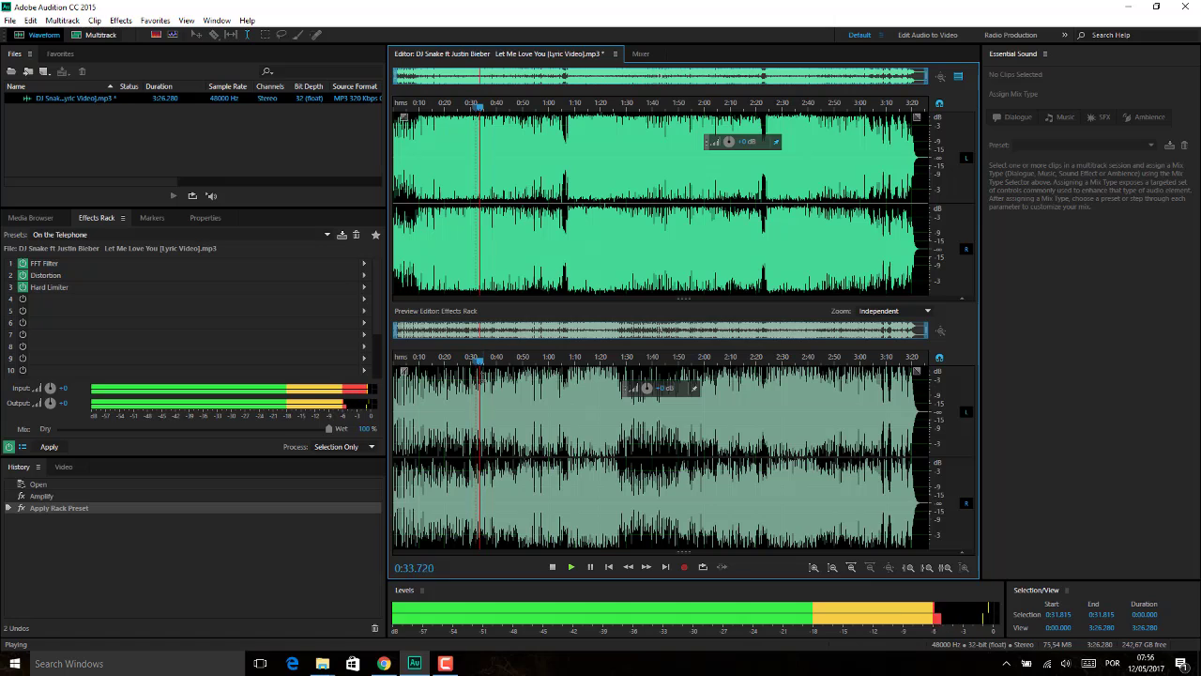
key("space")
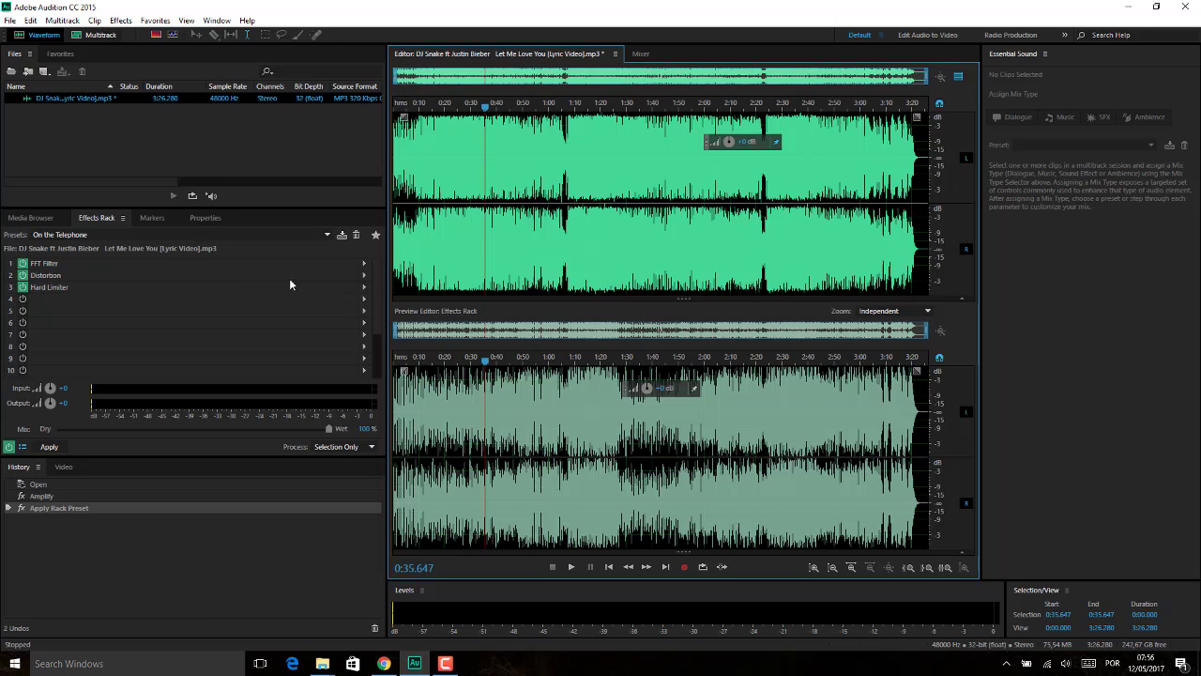
Open the rack's FFT Filter for editing and, during playback, raise the three lowest-frequency curve points well above 0 dB
left_click(363, 267)
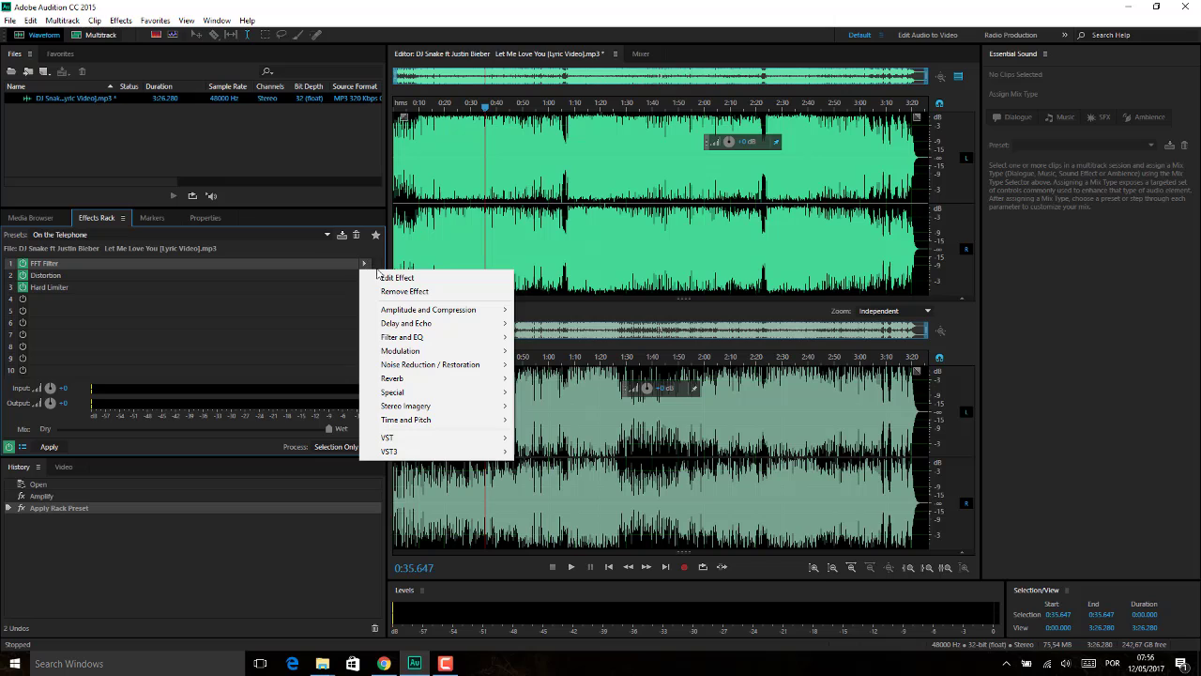
left_click(396, 278)
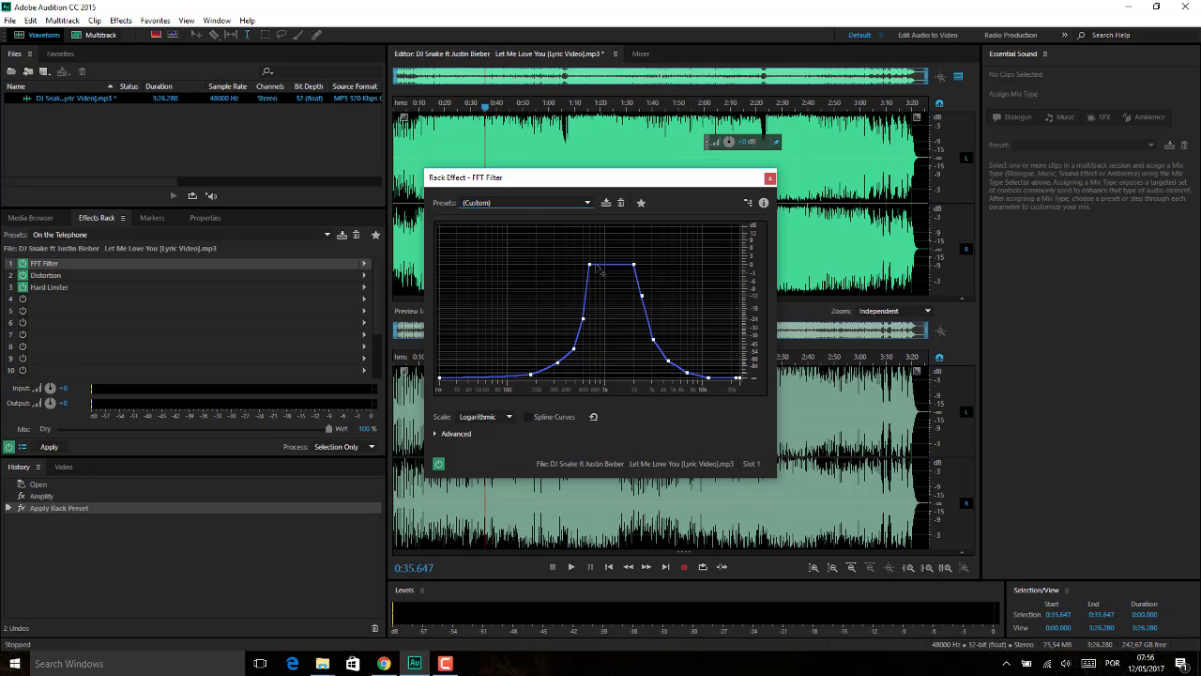
key("space")
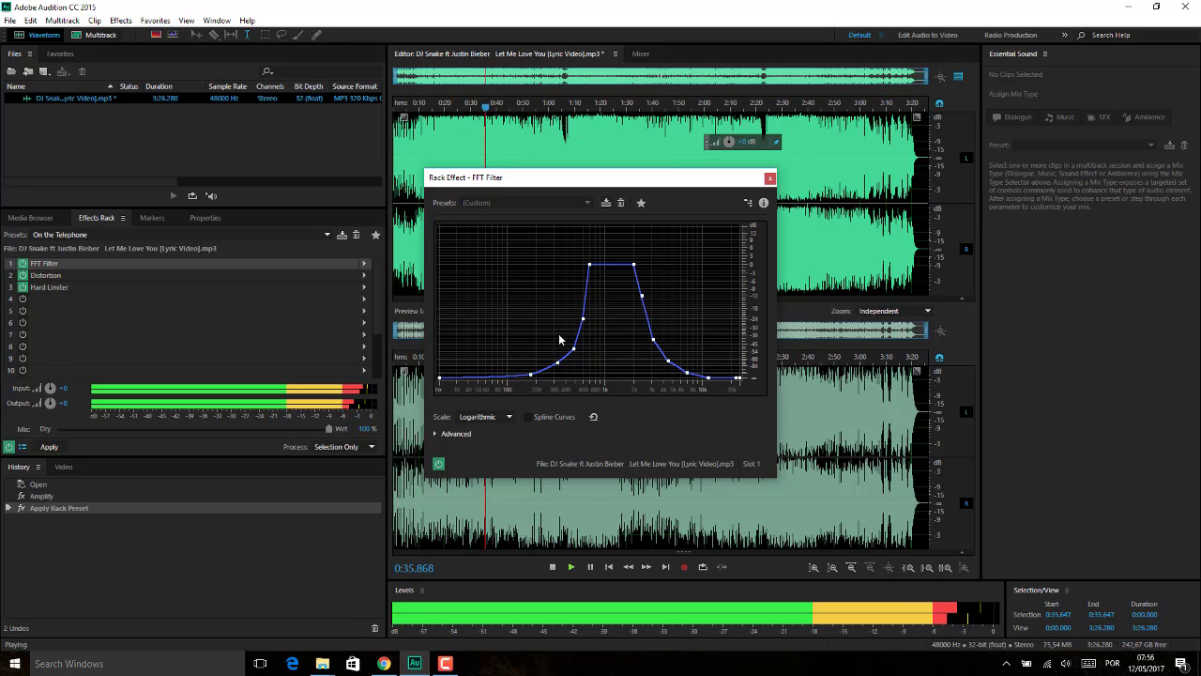
left_click_drag(531, 374, 489, 227)
left_click_drag(440, 378, 439, 227)
left_click_drag(558, 361, 548, 244)
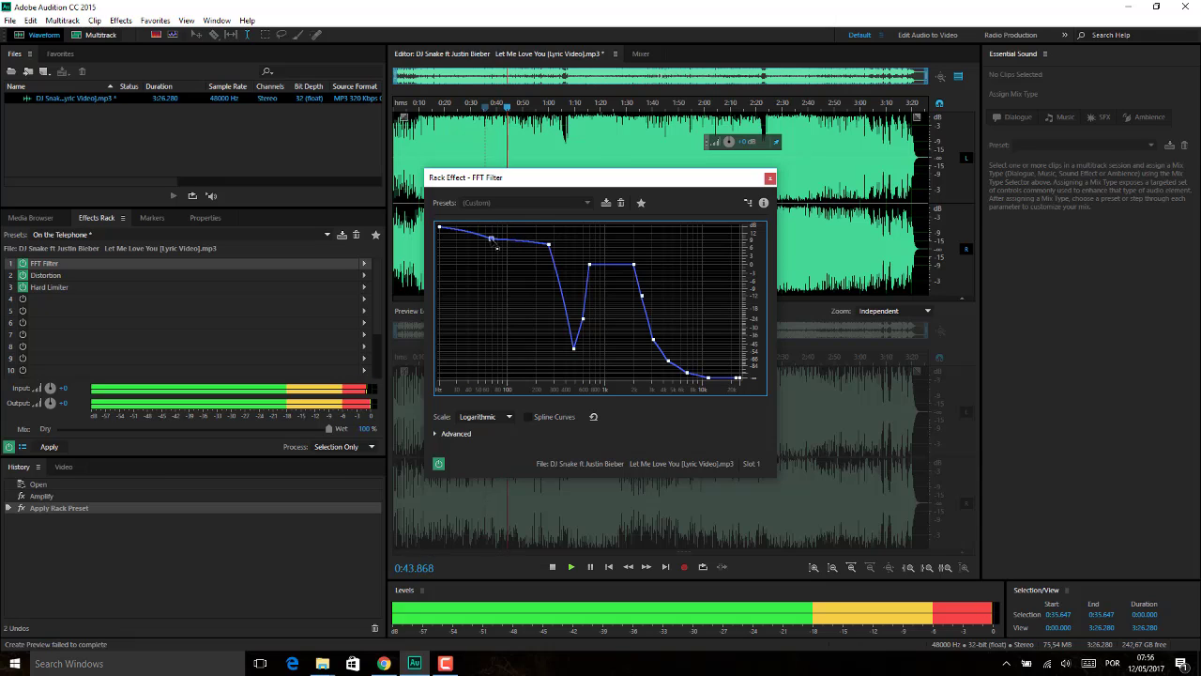
Lower the FFT Filter's low-frequency points to slightly below 0 dB and drop the midrange plateau, shifting it to higher frequencies
left_click_drag(440, 227, 552, 275)
left_click(490, 240)
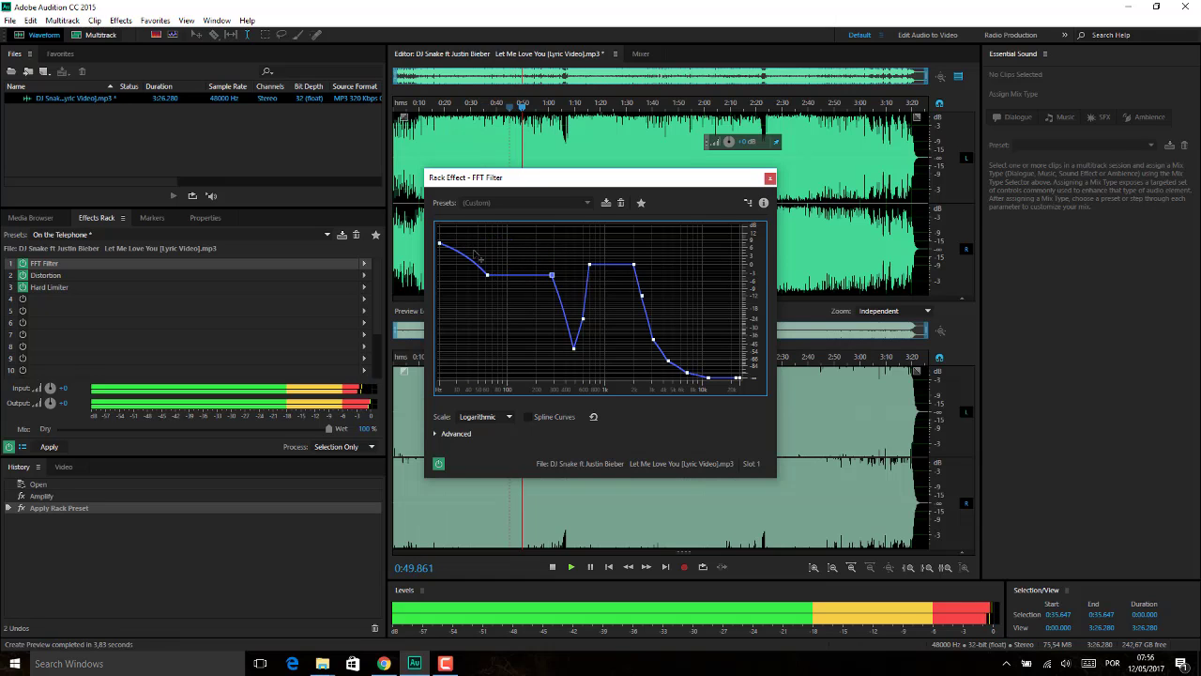
left_click_drag(439, 243, 439, 272)
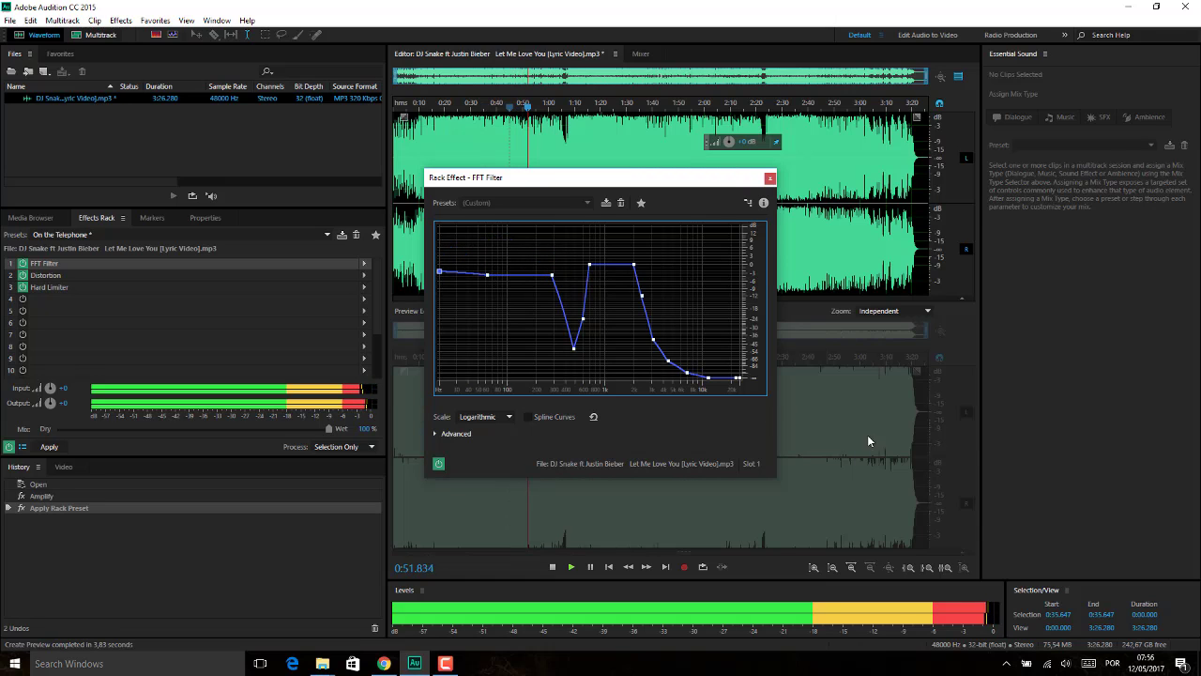
left_click_drag(439, 271, 439, 277)
left_click_drag(555, 276, 554, 281)
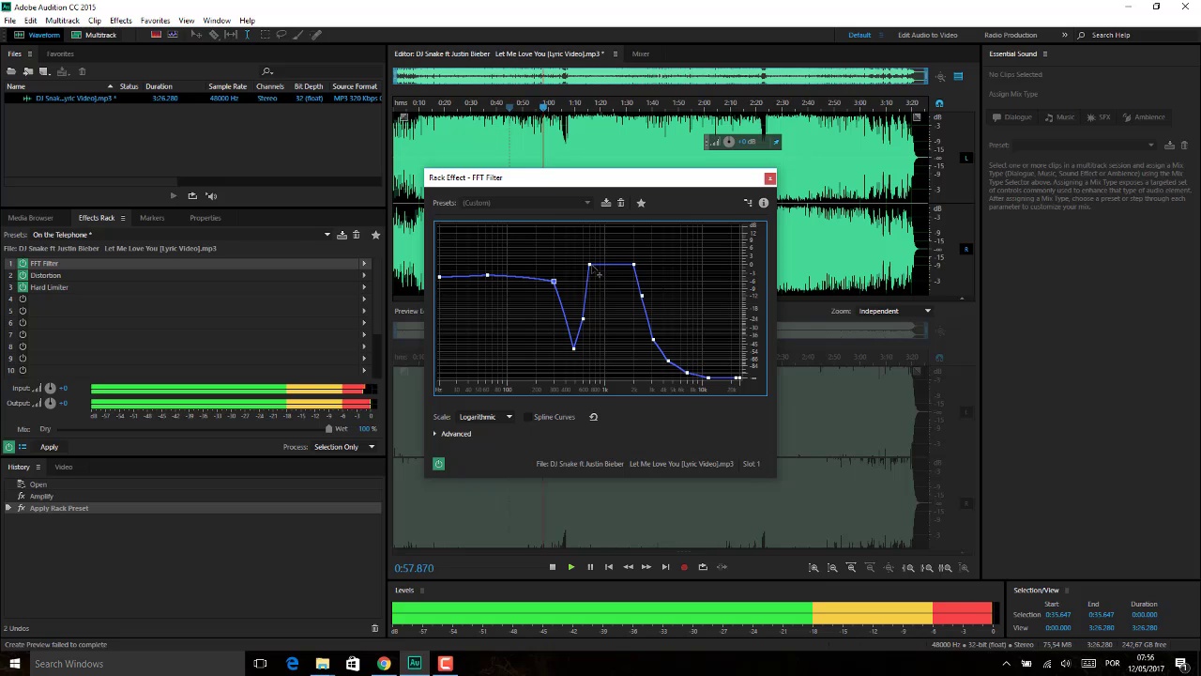
left_click_drag(590, 265, 641, 288)
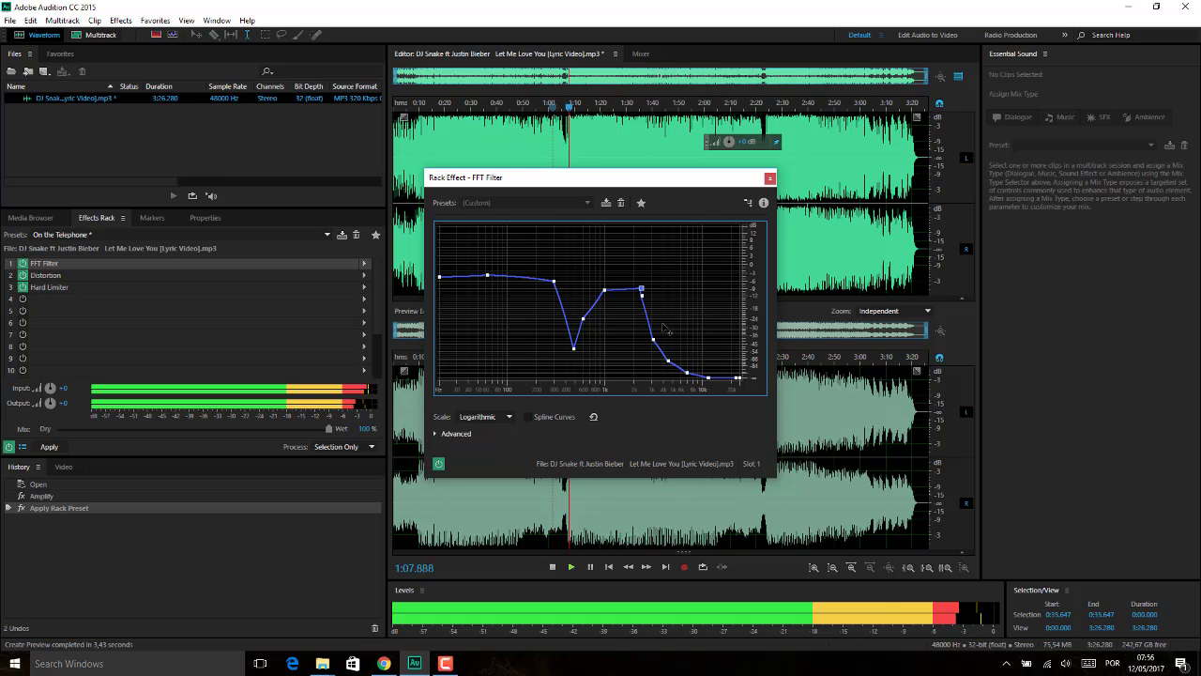
Close the FFT Filter window, stop playback, and undo the applied rack preset
left_click_drag(663, 183, 496, 185)
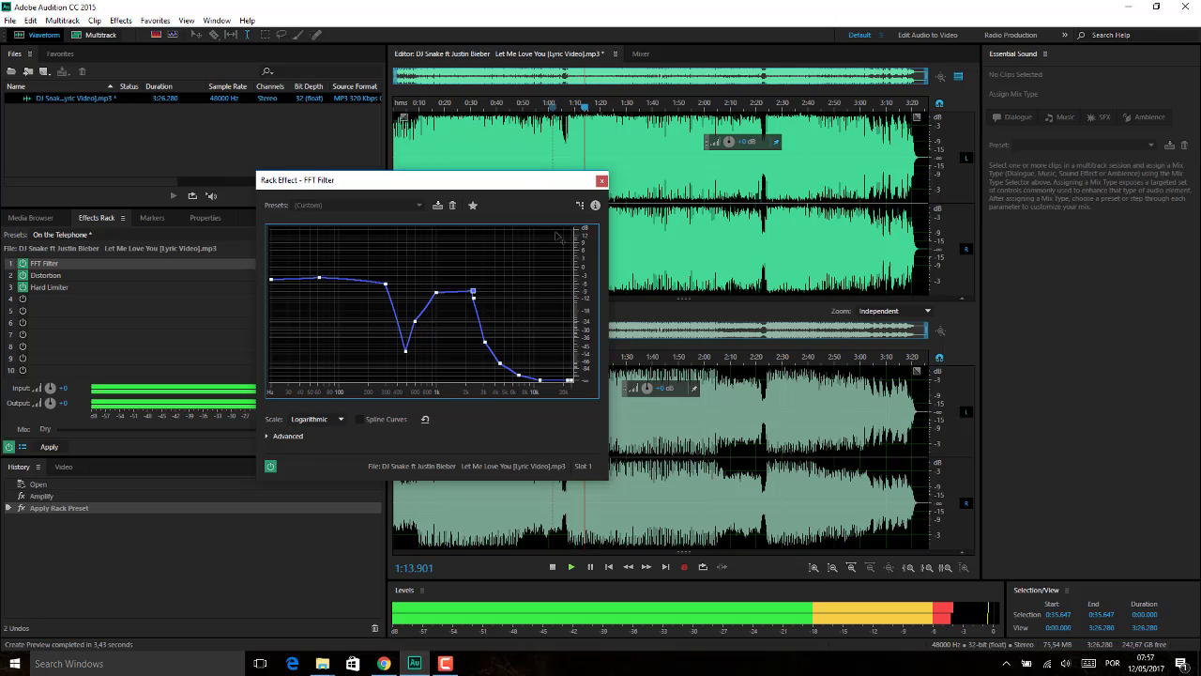
left_click_drag(508, 179, 509, 163)
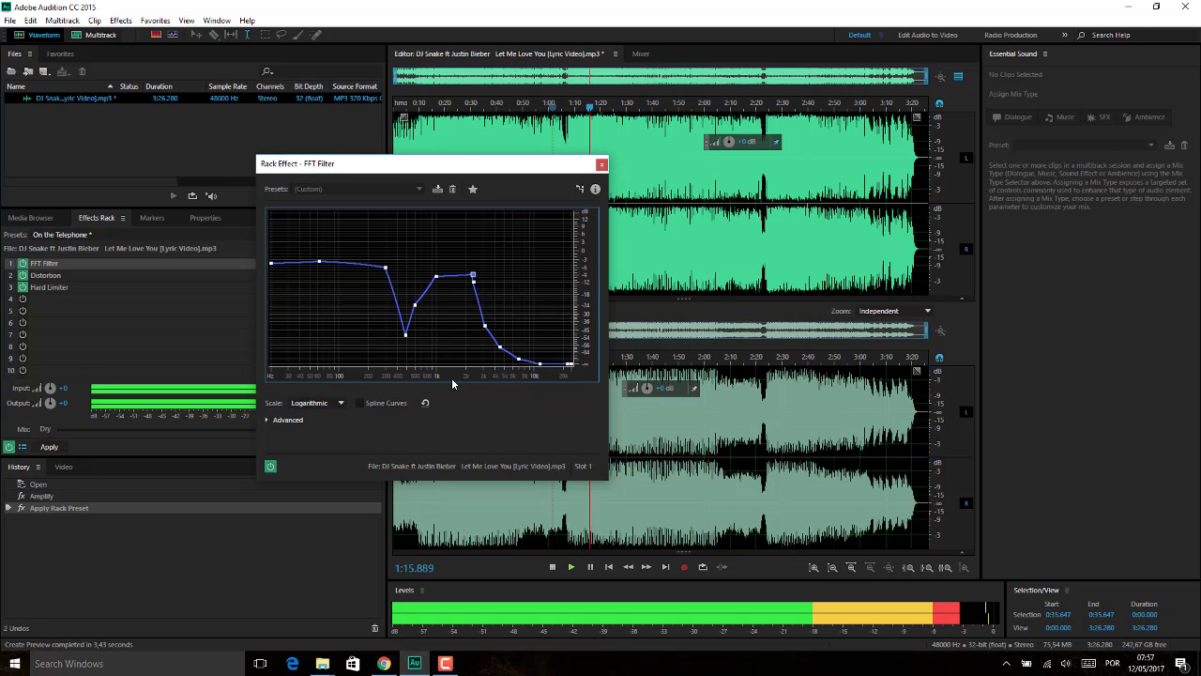
left_click(601, 164)
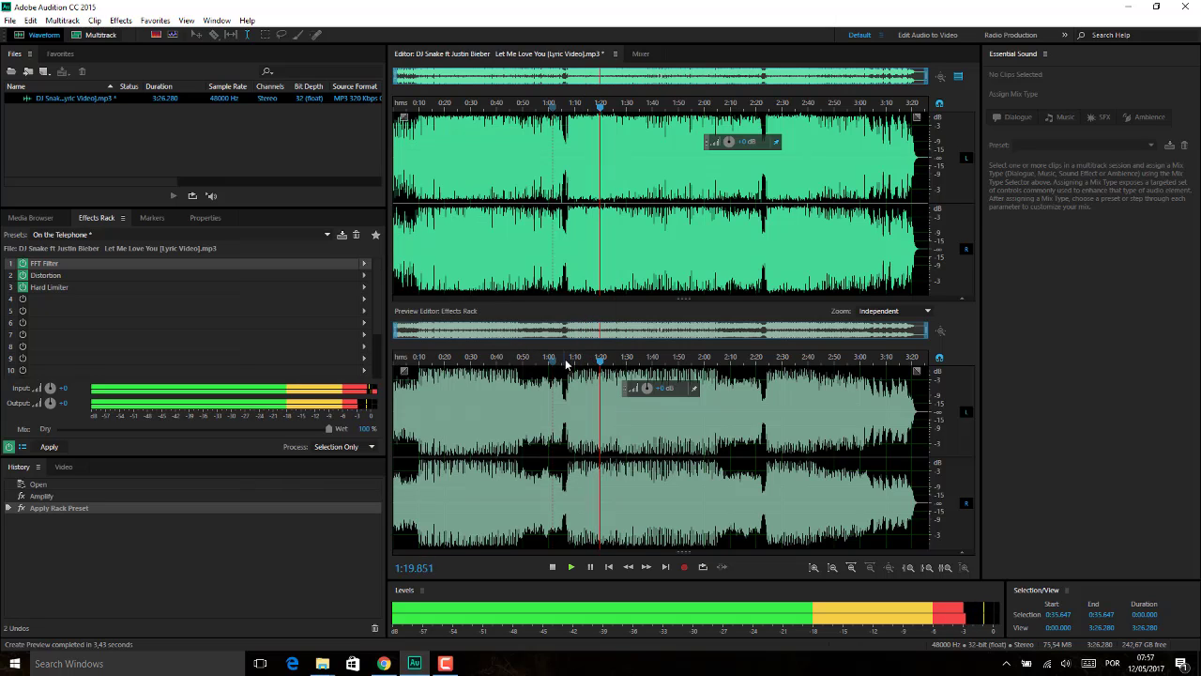
key("space")
key("ctrl+z")
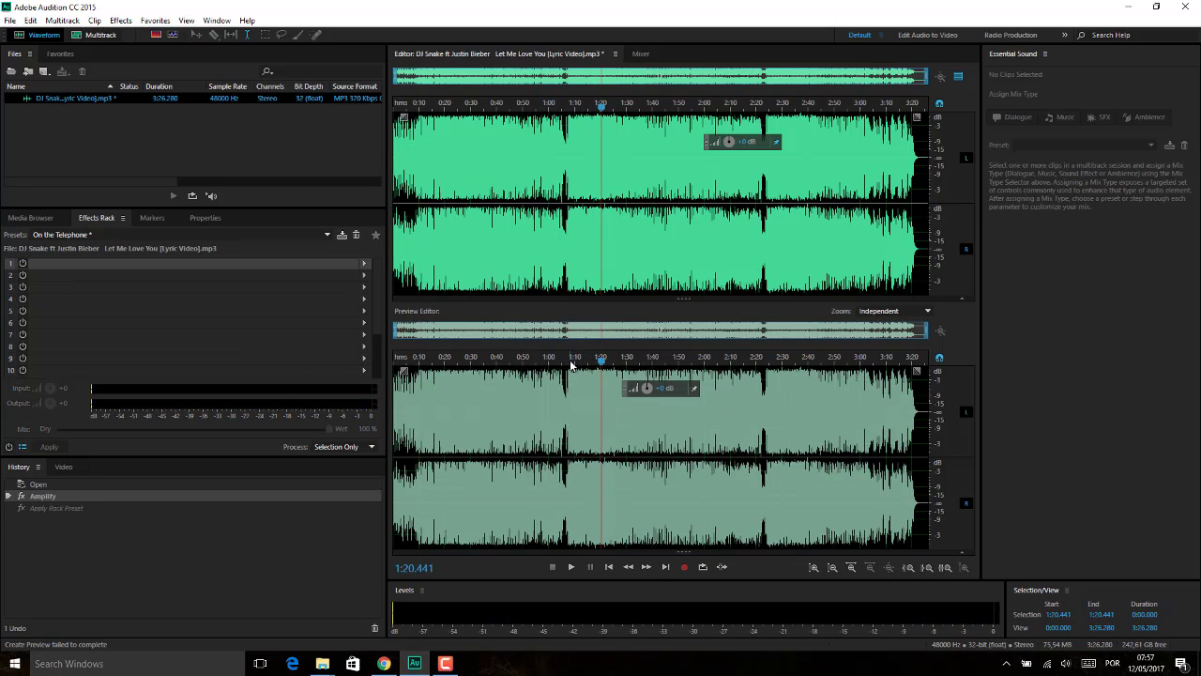
Play the song without rack effects from about 1:20 and again from 0:10, and stop playback
key("space")
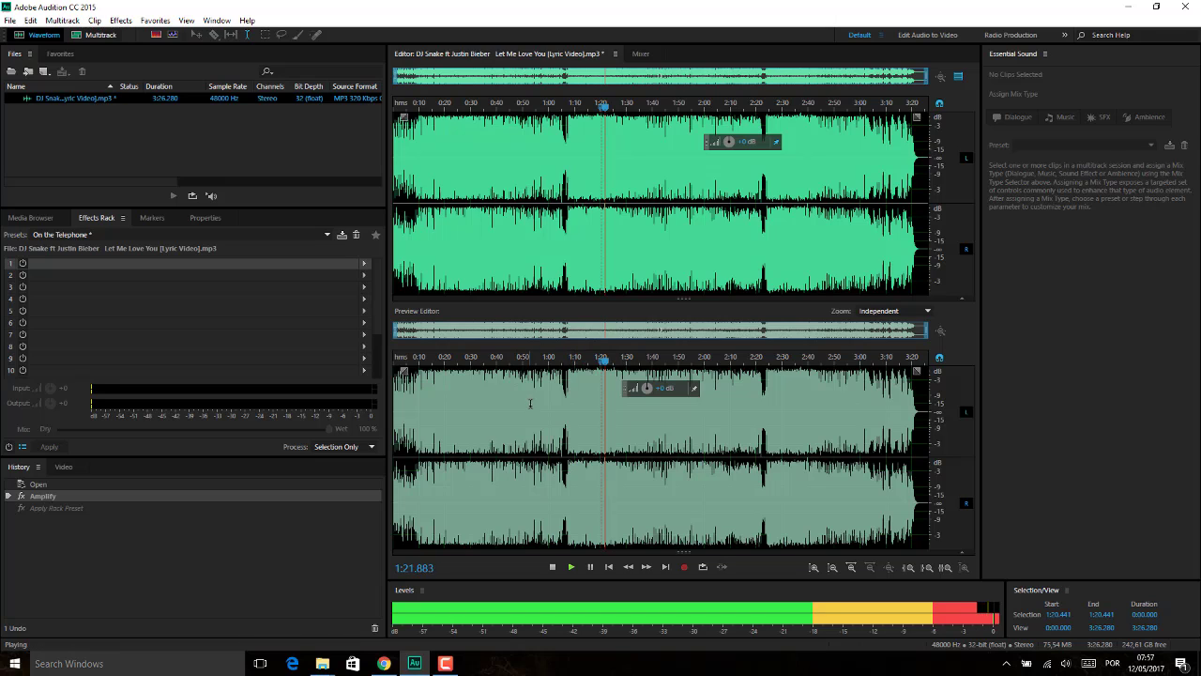
key("space")
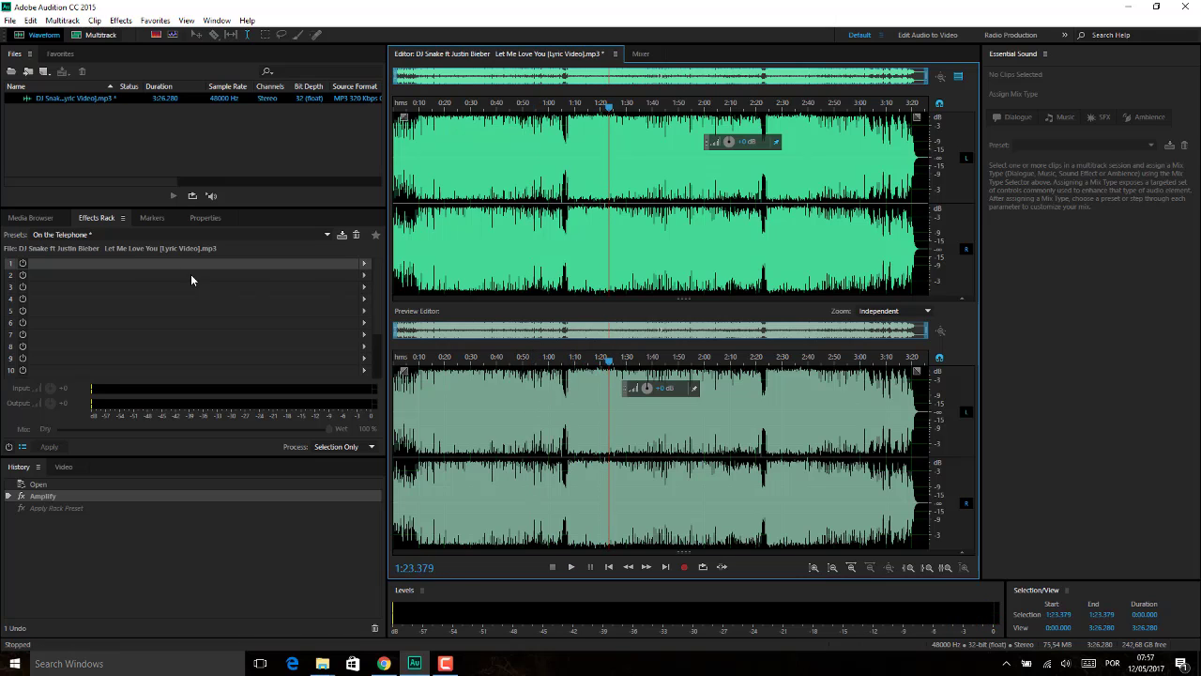
left_click(422, 238)
key("space")
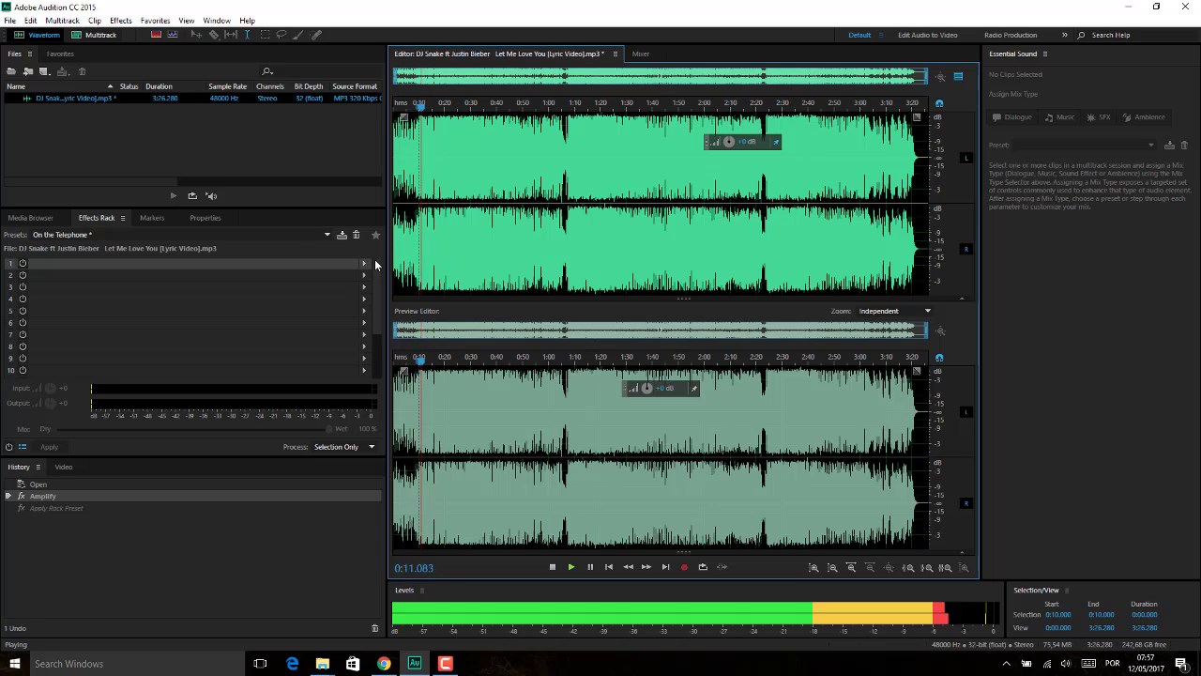
key("space")
Load the On the Telephone preset in the Effects Rack again, play the song from about 0:11, and stop playback
left_click(325, 235)
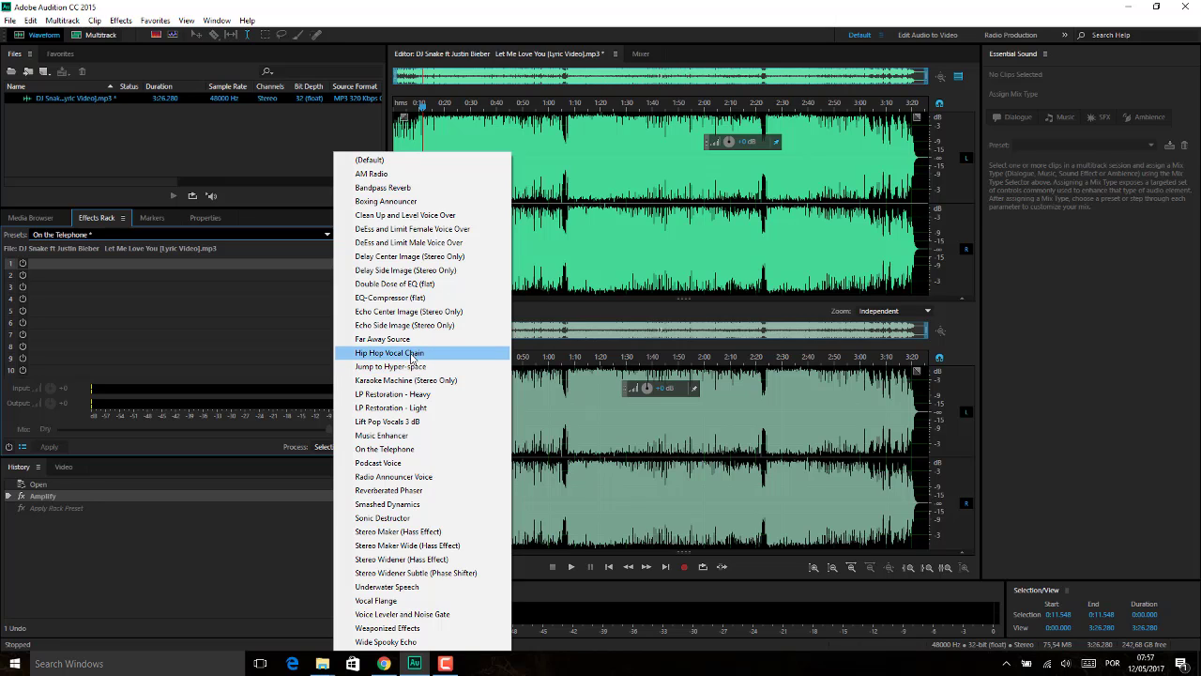
left_click(479, 448)
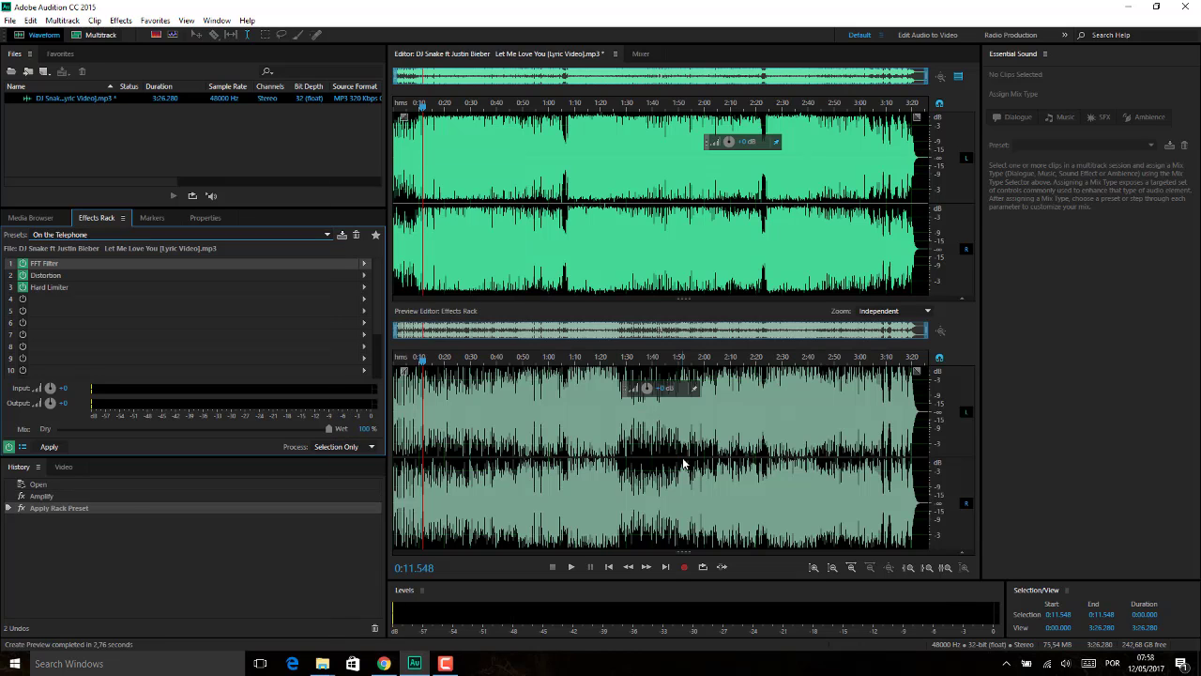
key("space")
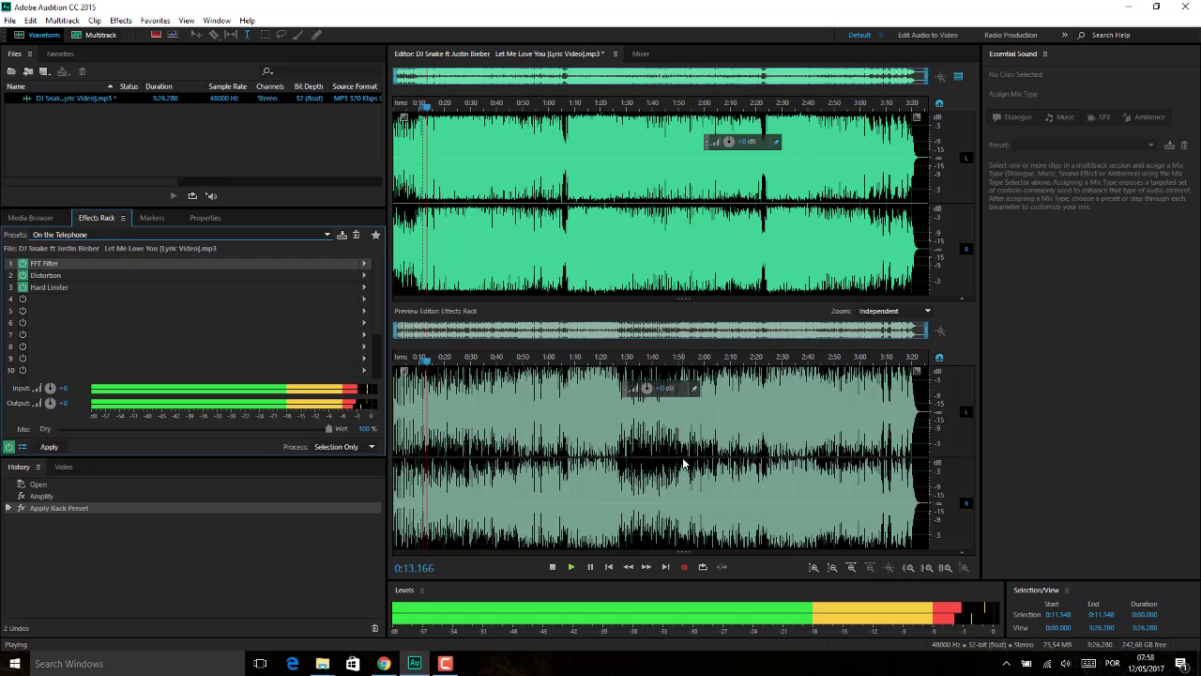
key("space")
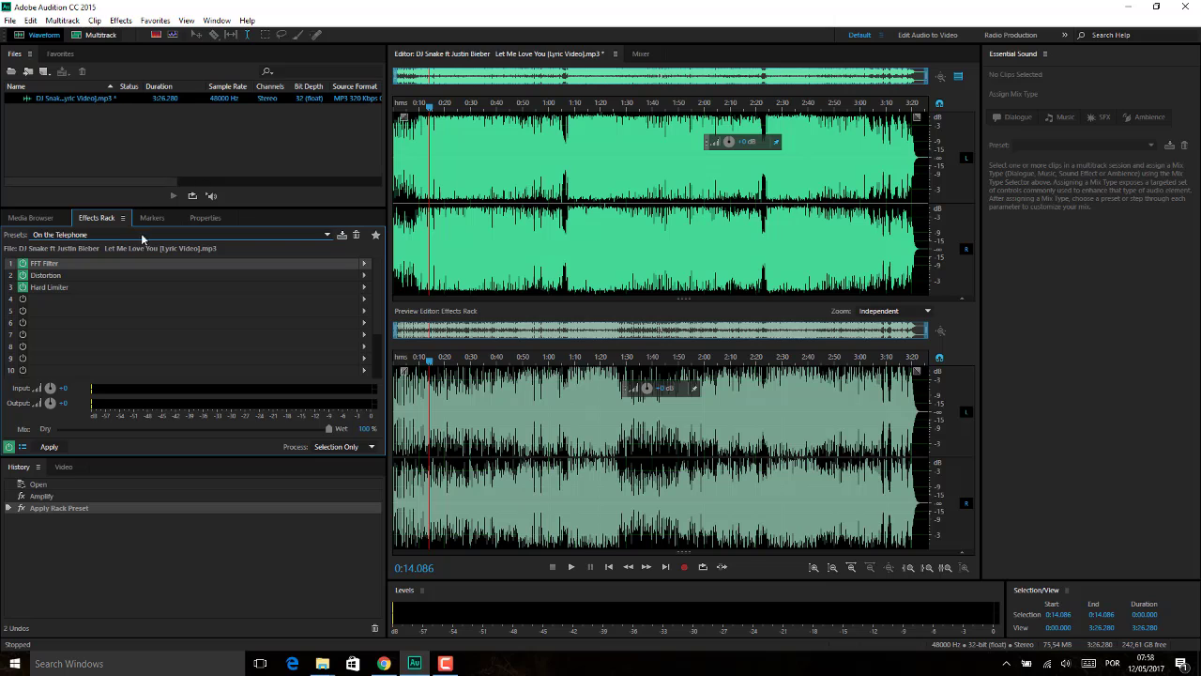
left_click(120, 19)
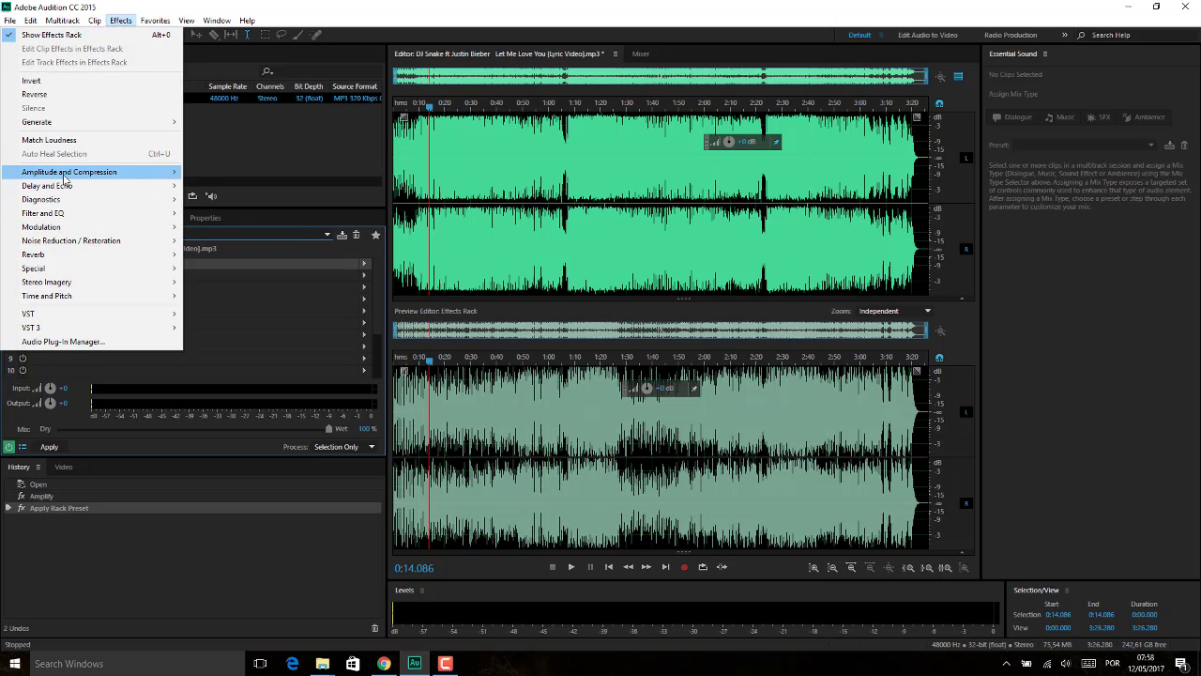
mouse_move(75, 204)
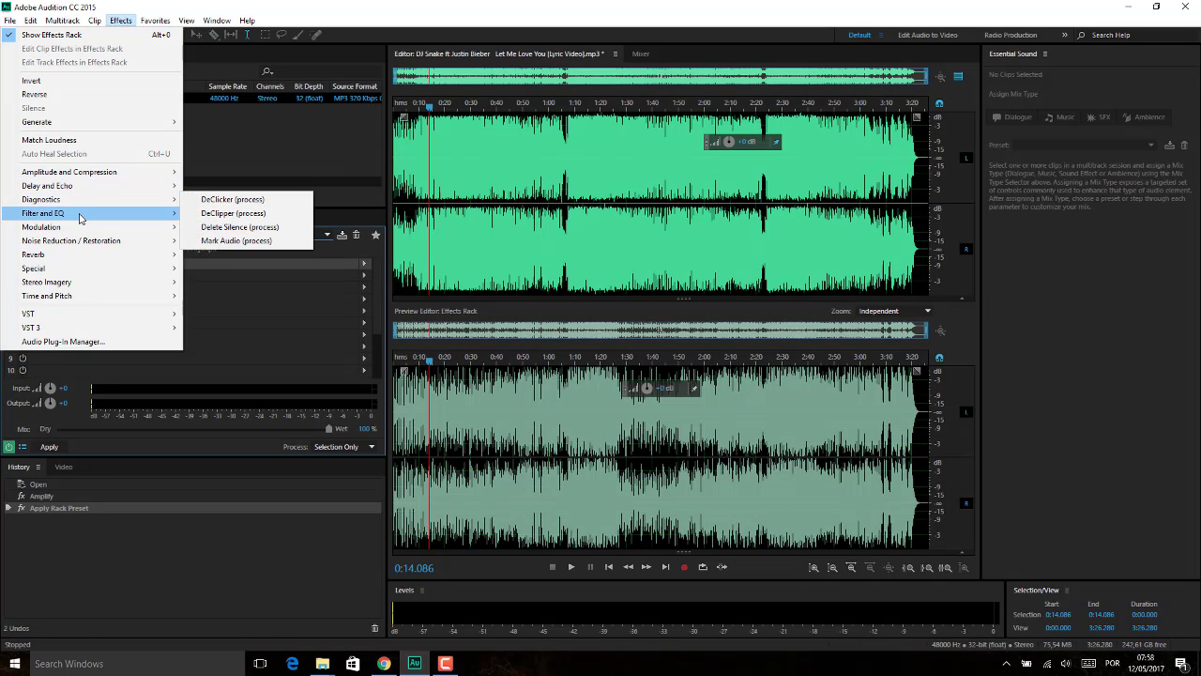
mouse_move(75, 240)
left_click(268, 173)
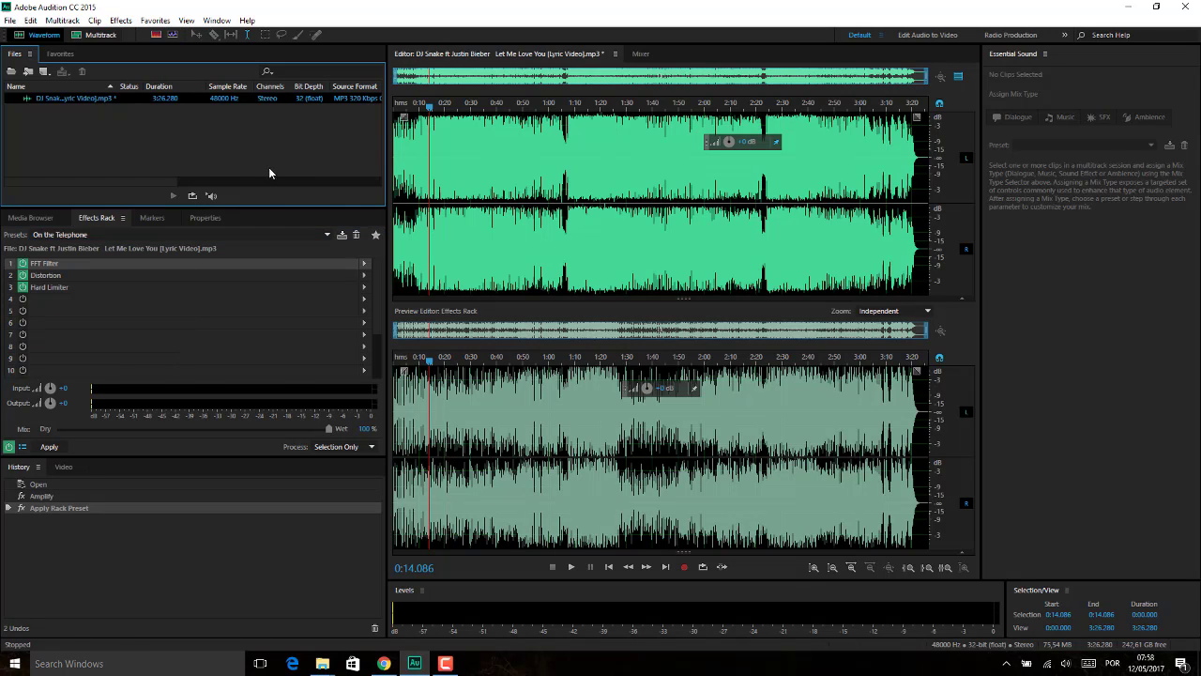
left_click(365, 264)
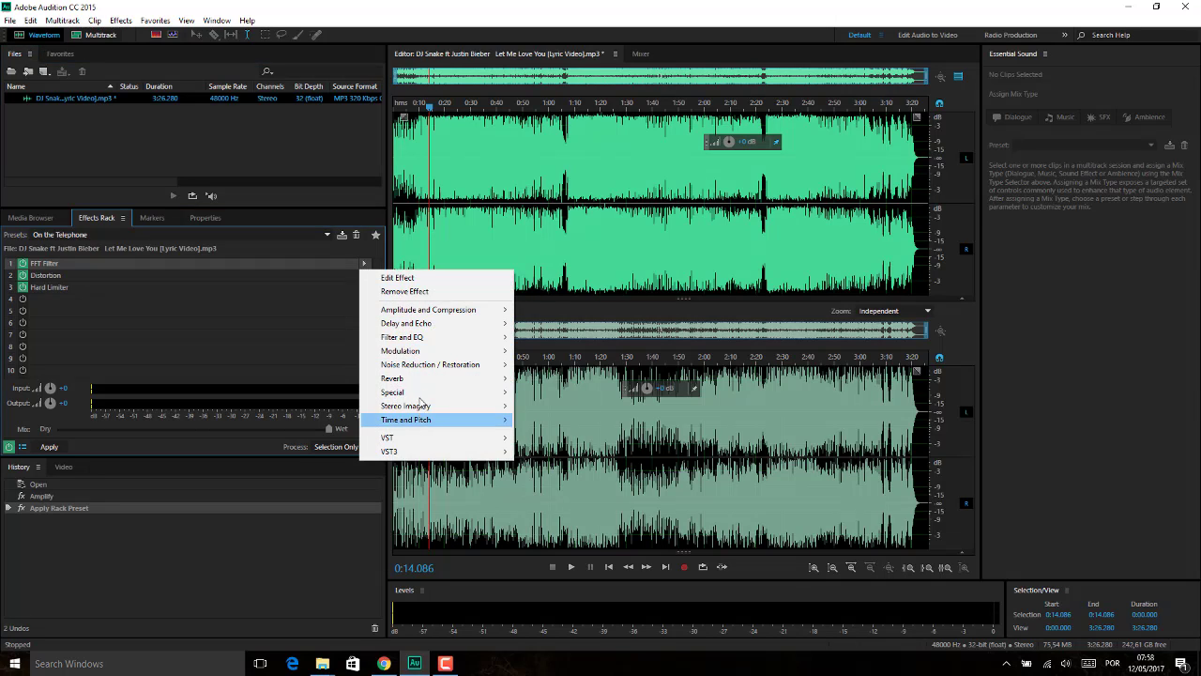
left_click(232, 298)
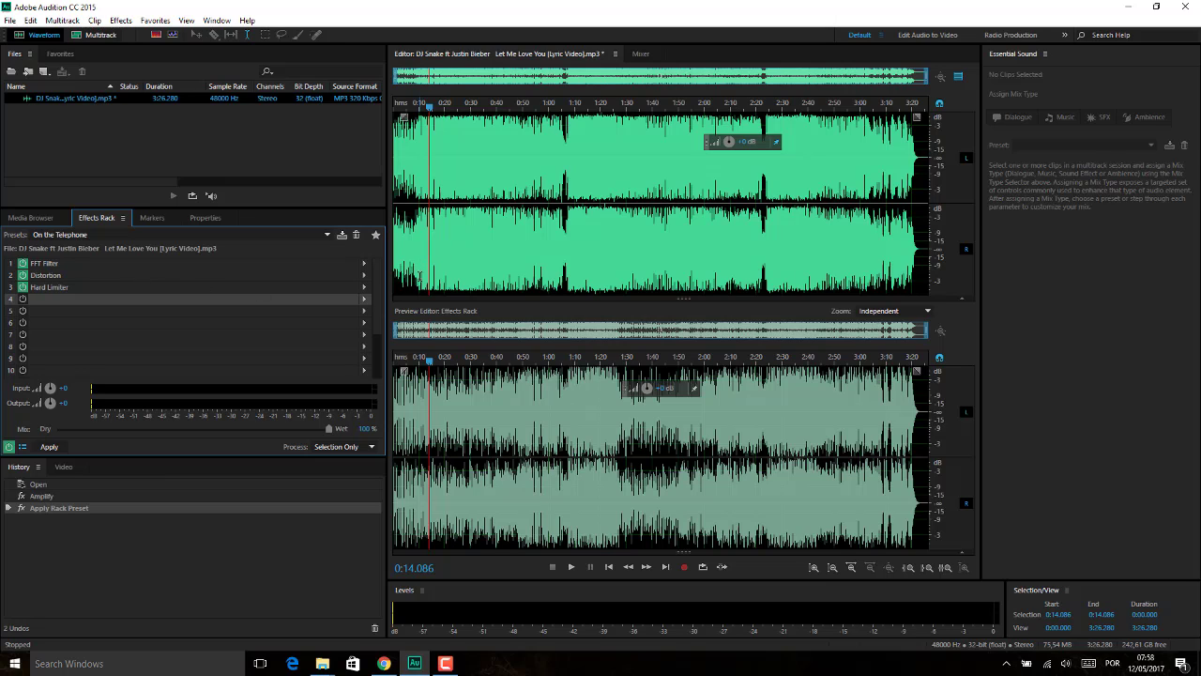
Play short passages of the song with the On the Telephone effects from about 0:33 and 0:40, stopping after each
left_click(412, 279)
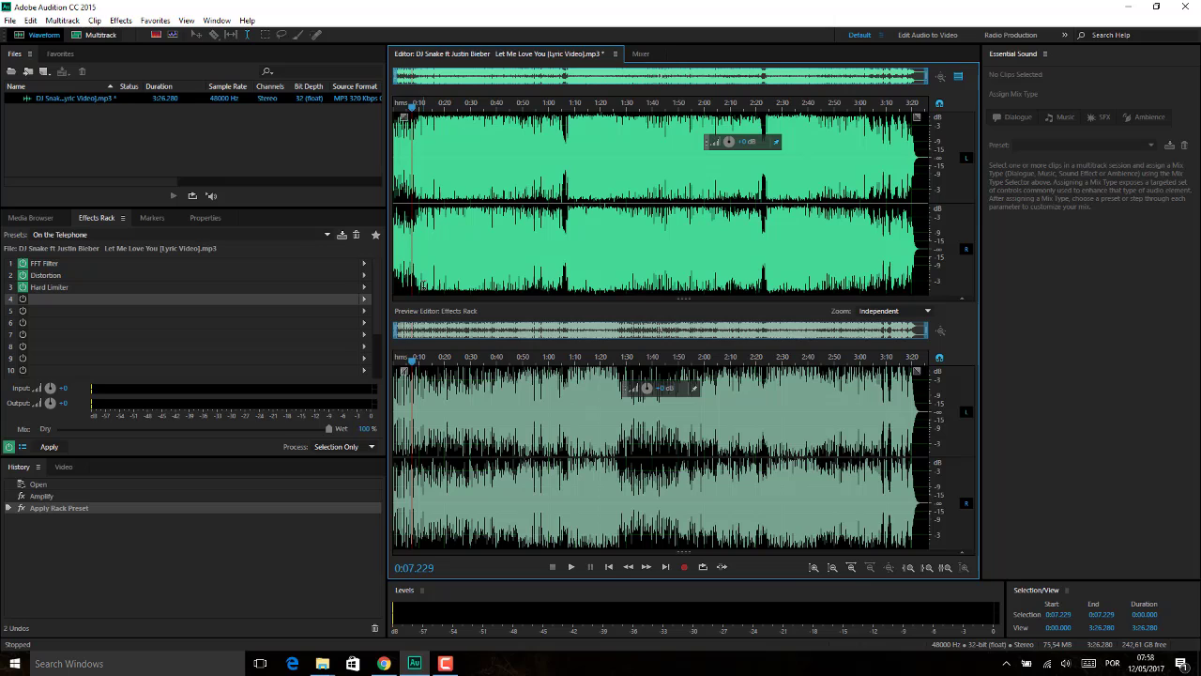
left_click(481, 187)
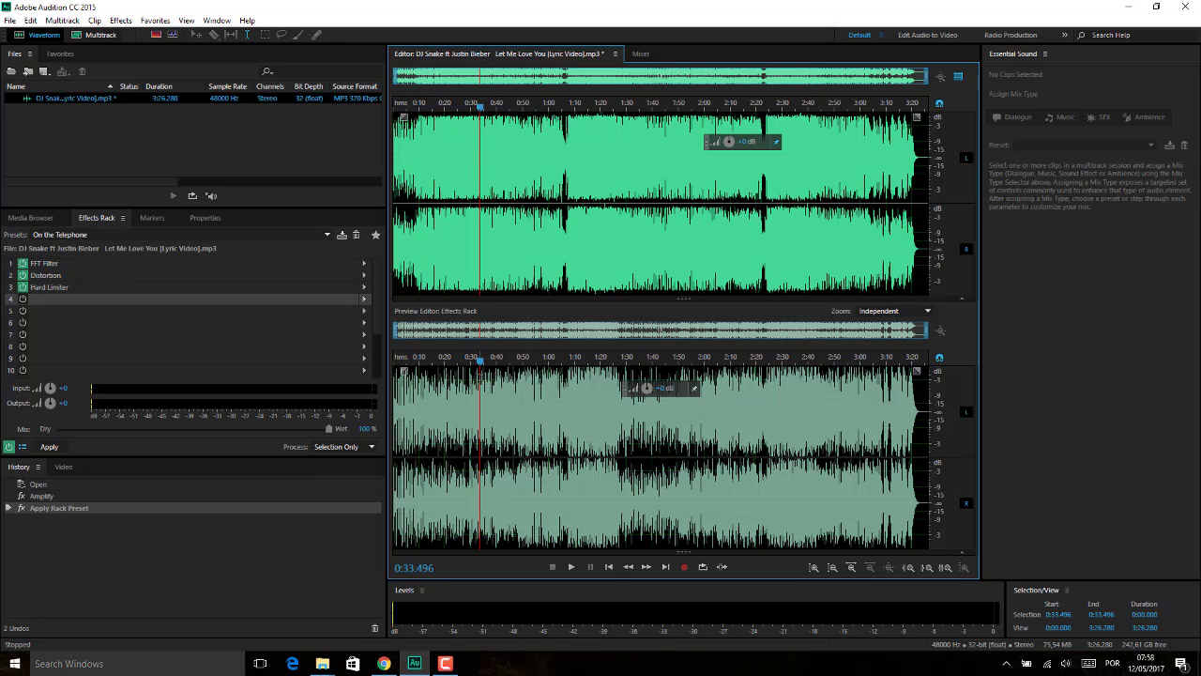
key("space")
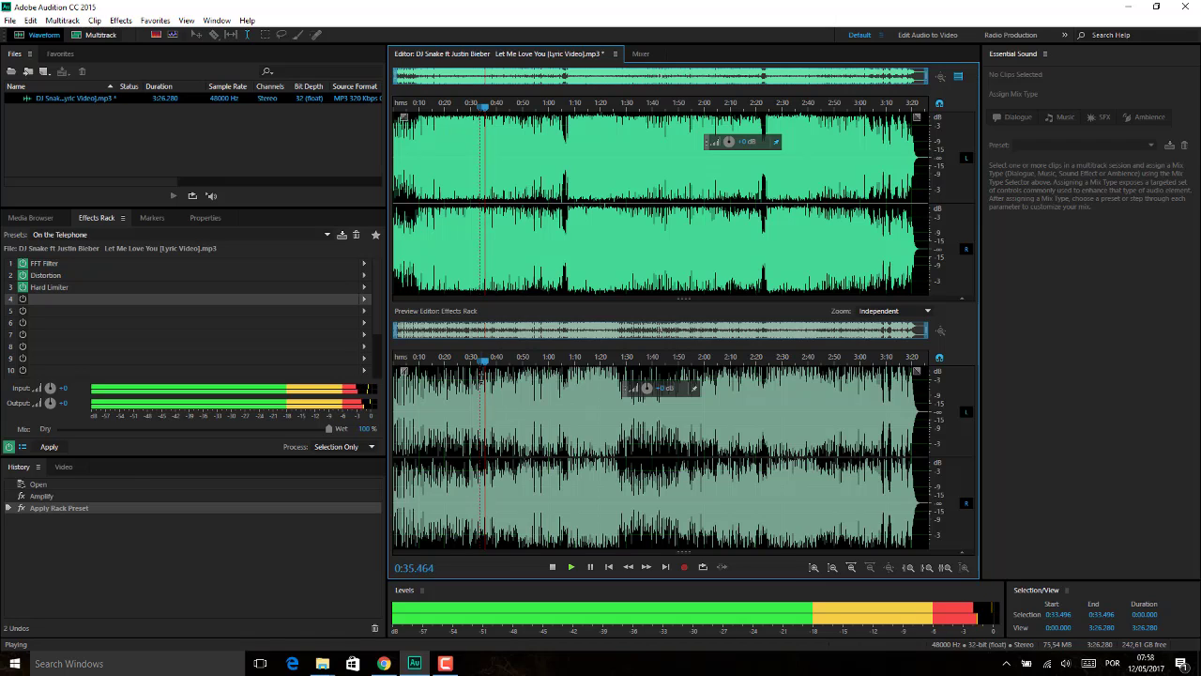
key("space")
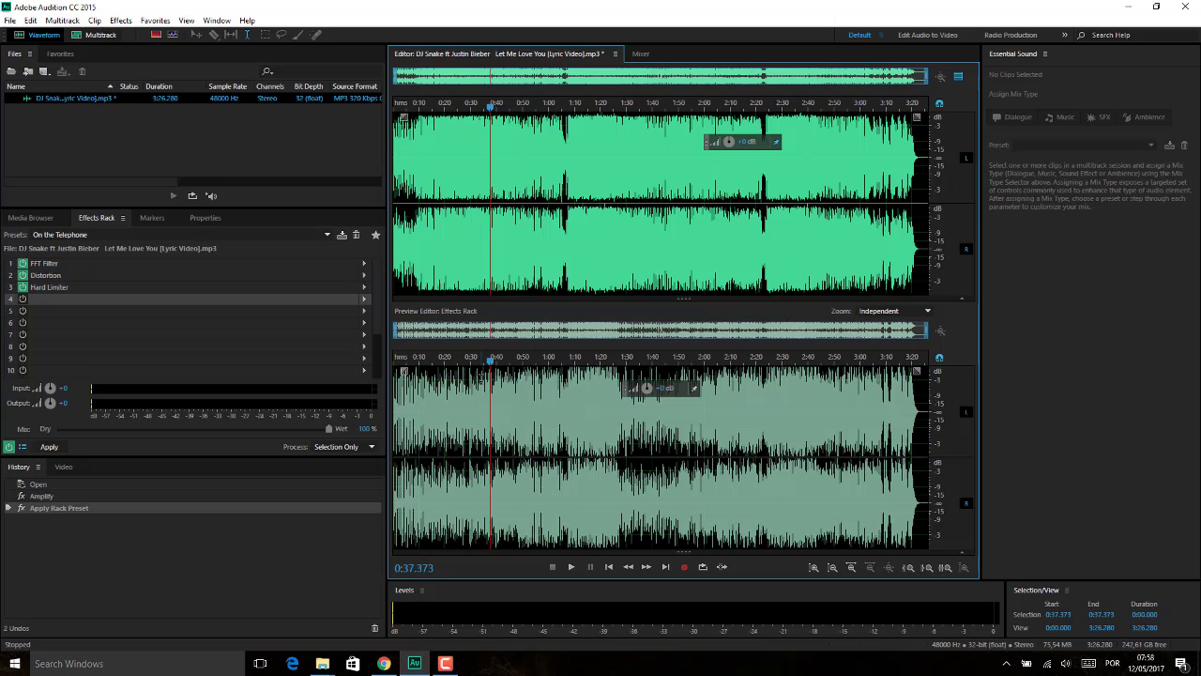
left_click(495, 427)
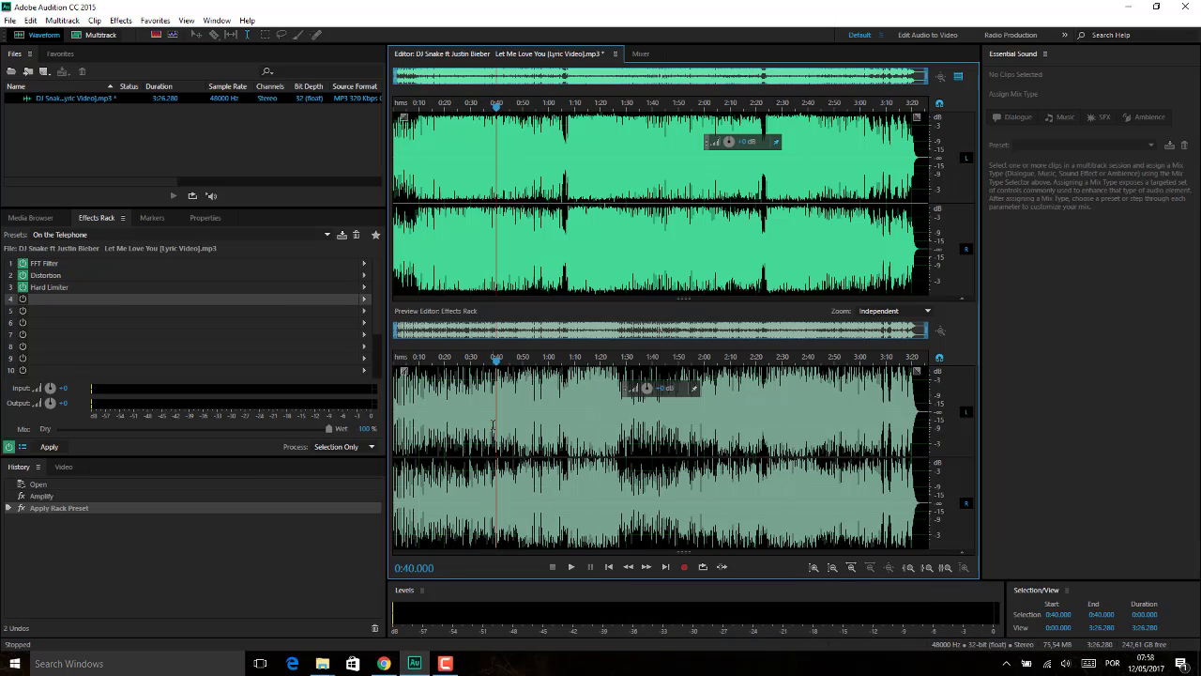
key("space")
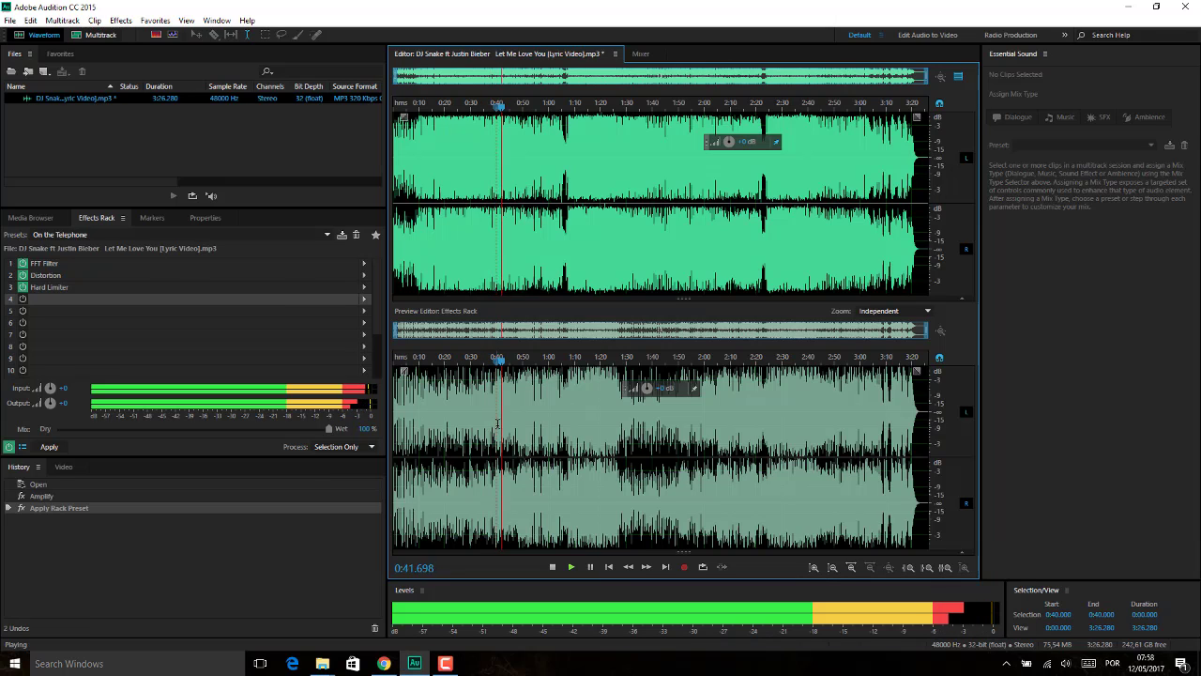
key("space")
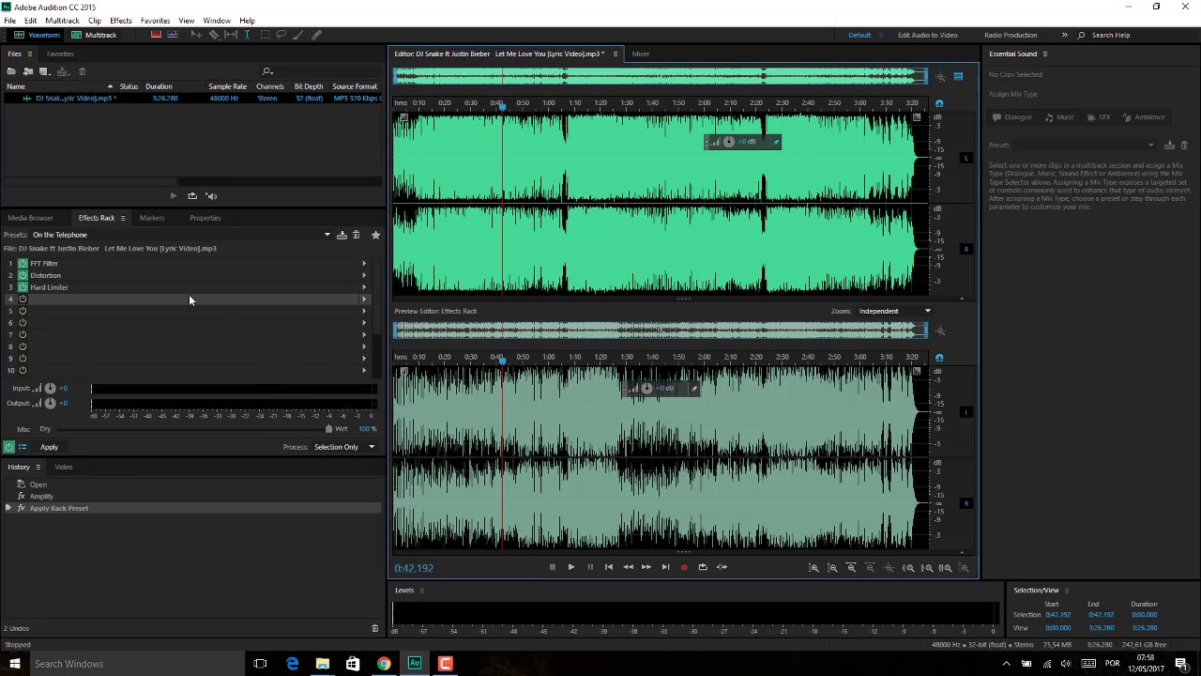